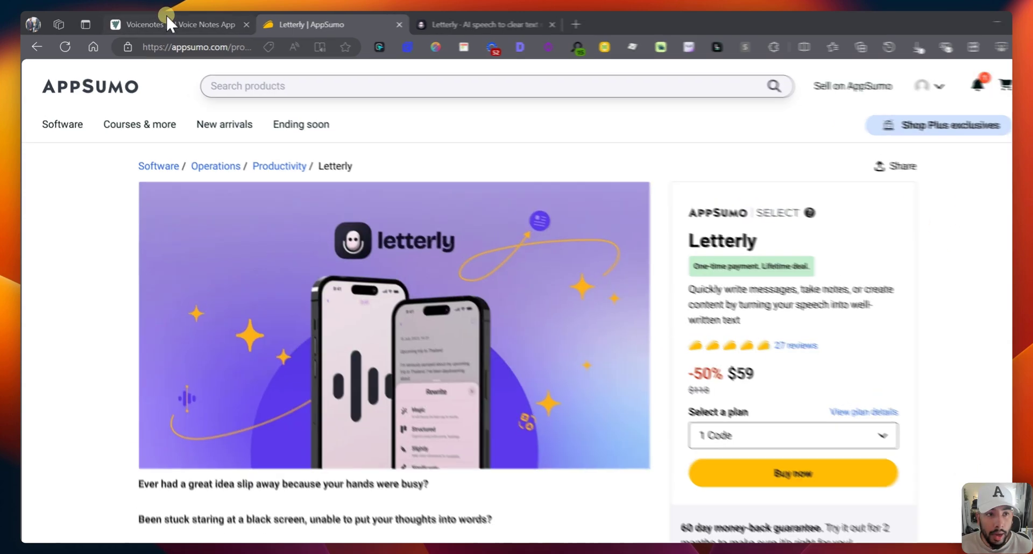
Step: Look over the Voicenotes notes list and the Letterly deal on AppSumo, including its one-time purchase plans
{"action": "left_click", "coordinate": [162, 23]}
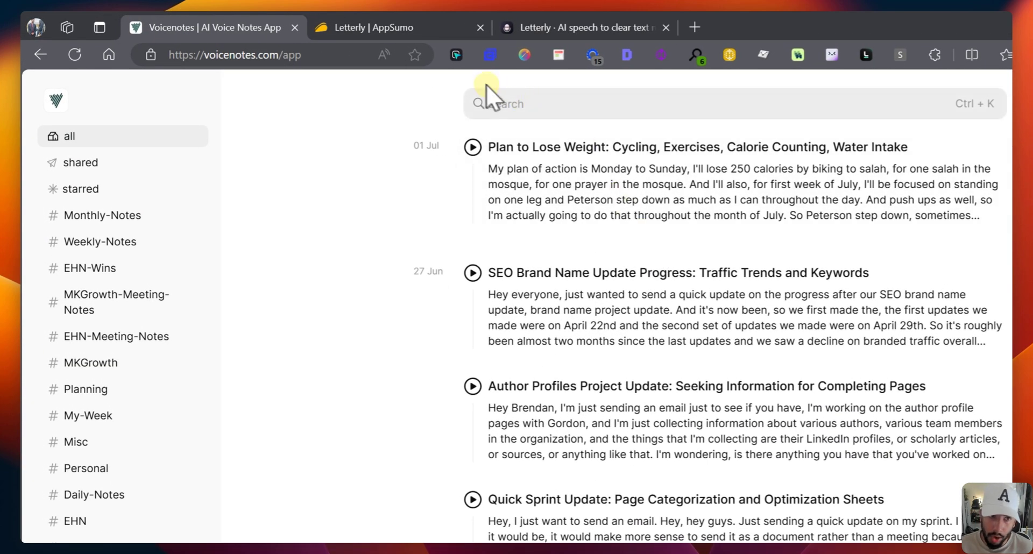
{"action": "left_click", "coordinate": [425, 37]}
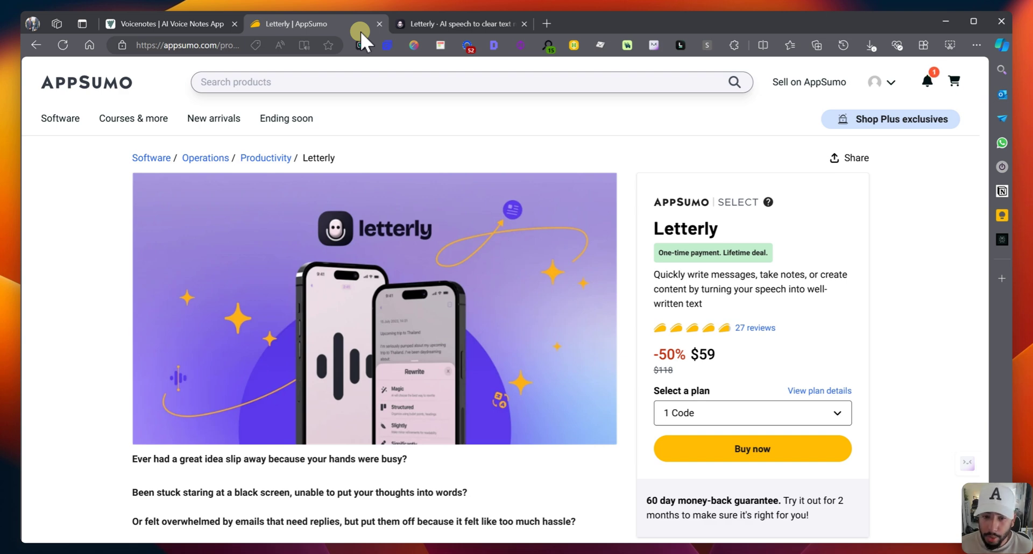
{"action": "scroll", "coordinate": [517, 450], "scroll_direction": "down", "scroll_amount": 1}
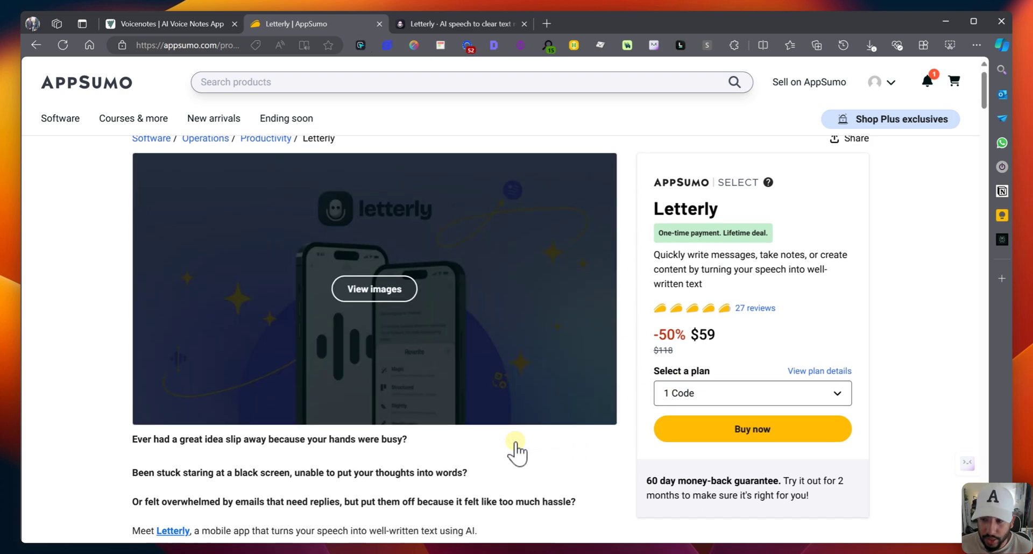
{"action": "scroll", "coordinate": [516, 451], "scroll_direction": "down", "scroll_amount": 20}
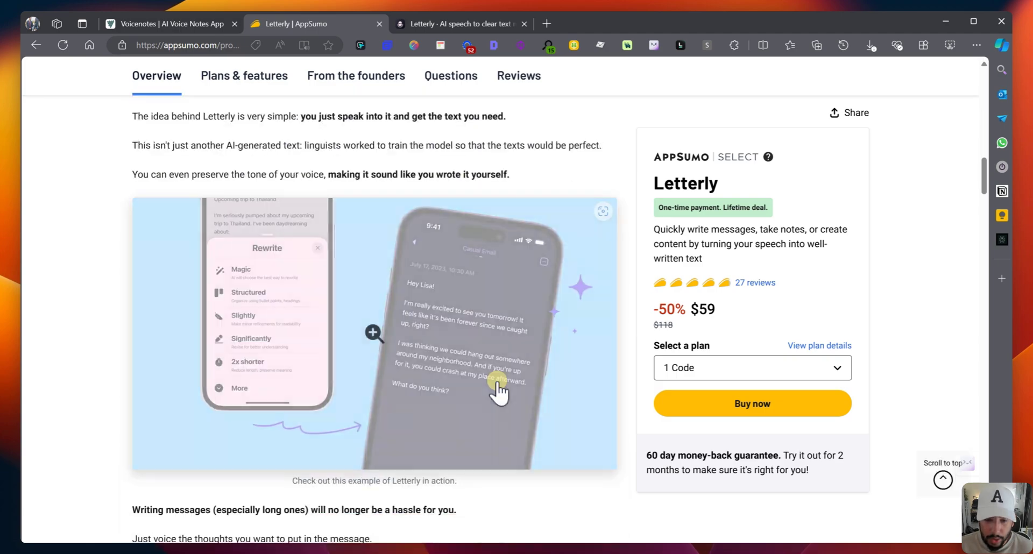
{"action": "scroll", "coordinate": [500, 392], "scroll_direction": "down", "scroll_amount": 20}
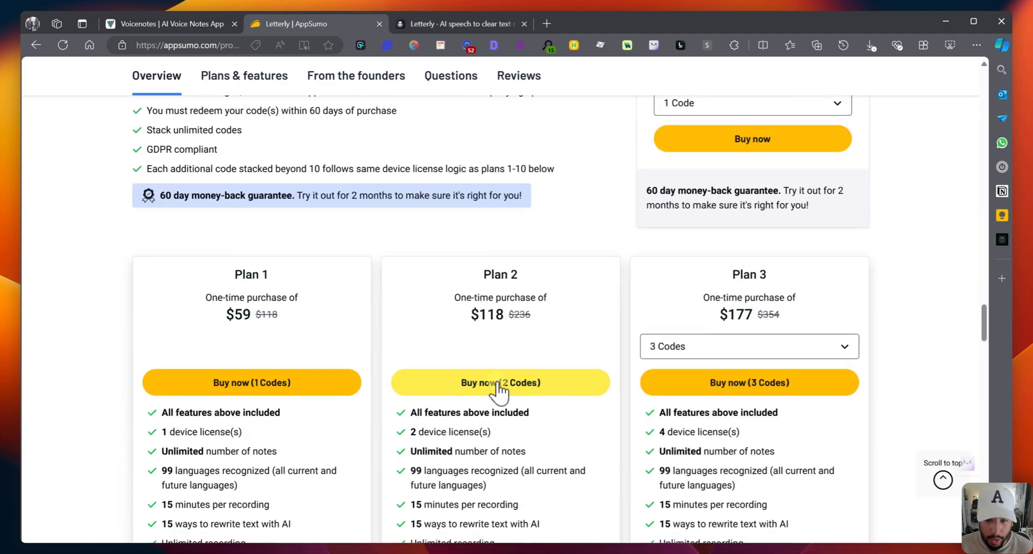
{"action": "scroll", "coordinate": [499, 392], "scroll_direction": "down", "scroll_amount": 3}
{"action": "scroll", "coordinate": [498, 395], "scroll_direction": "up", "scroll_amount": 1}
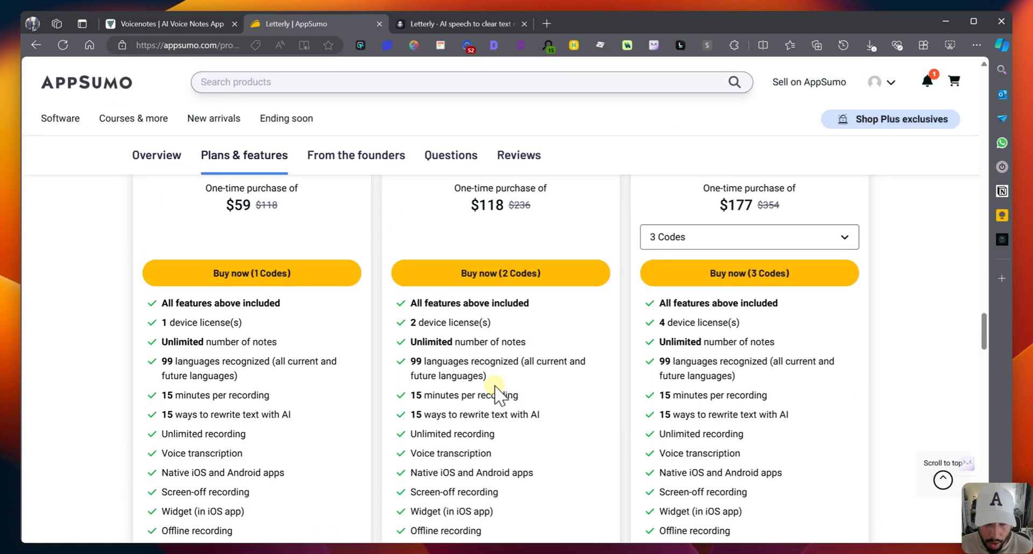
{"action": "scroll", "coordinate": [249, 326], "scroll_direction": "up", "scroll_amount": 1}
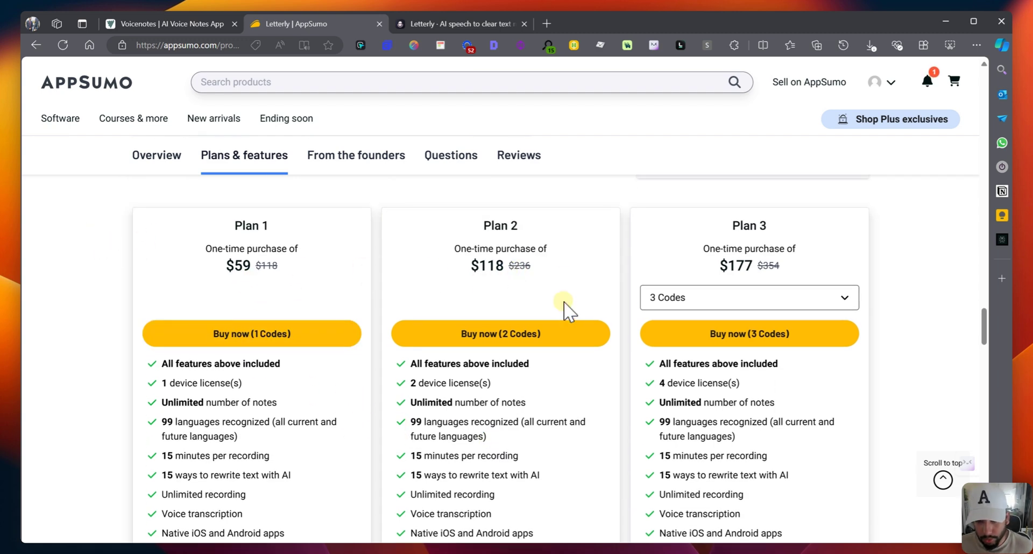
Step: Check the multi-code Letterly plan with 10 codes, set it back to 3 codes, and examine the plans' included features
{"action": "left_click", "coordinate": [732, 299]}
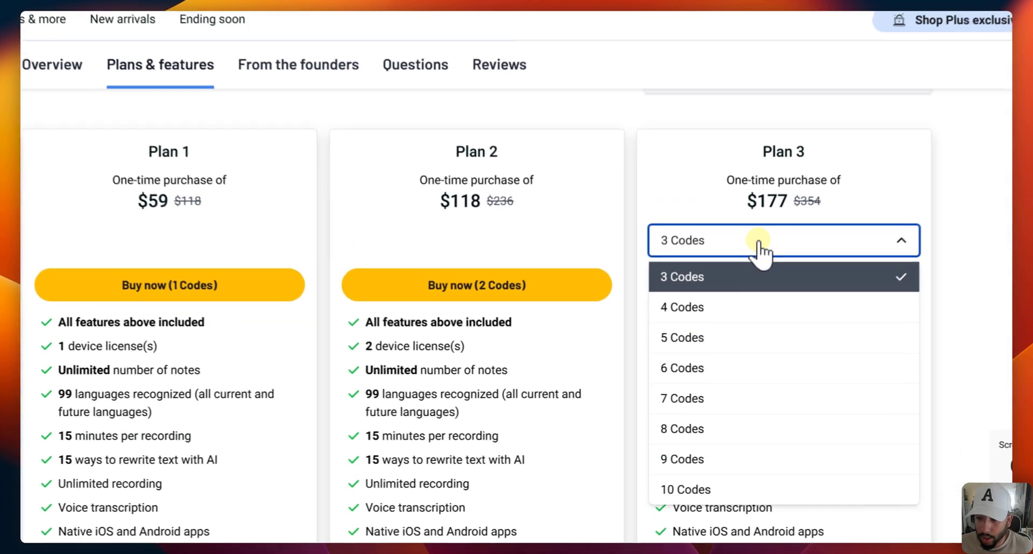
{"action": "left_click", "coordinate": [697, 487]}
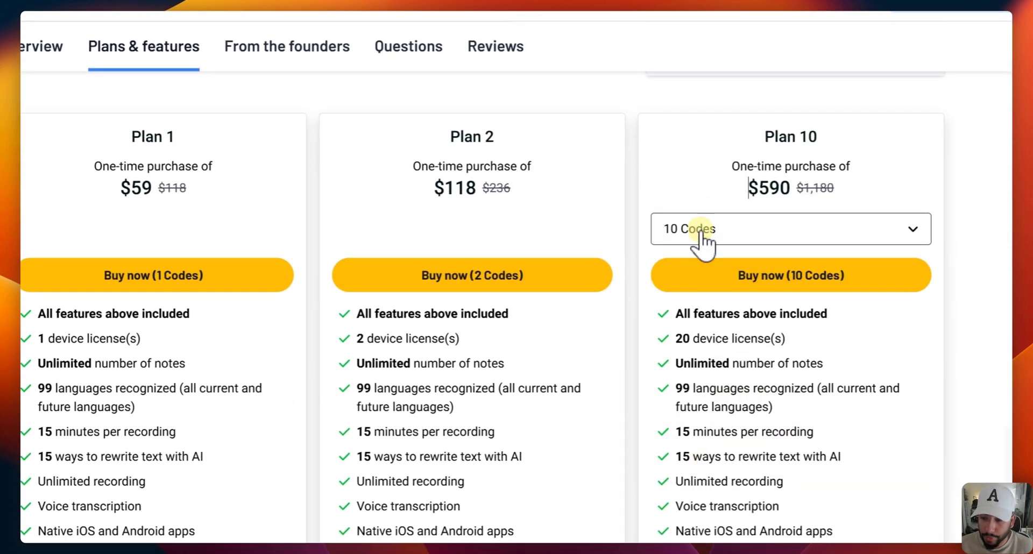
{"action": "left_click", "coordinate": [701, 239]}
{"action": "left_click", "coordinate": [694, 277]}
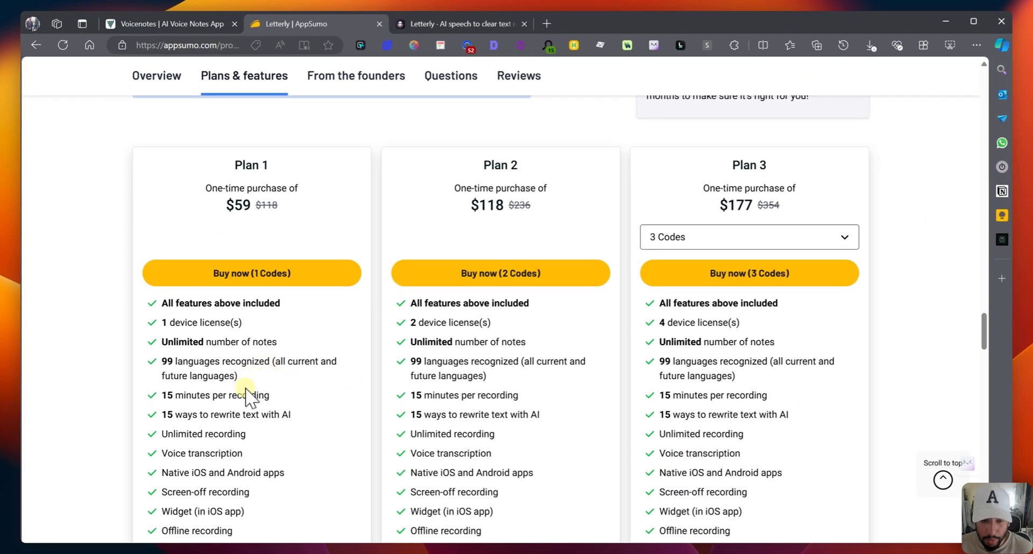
{"action": "scroll", "coordinate": [237, 376], "scroll_direction": "down", "scroll_amount": 1}
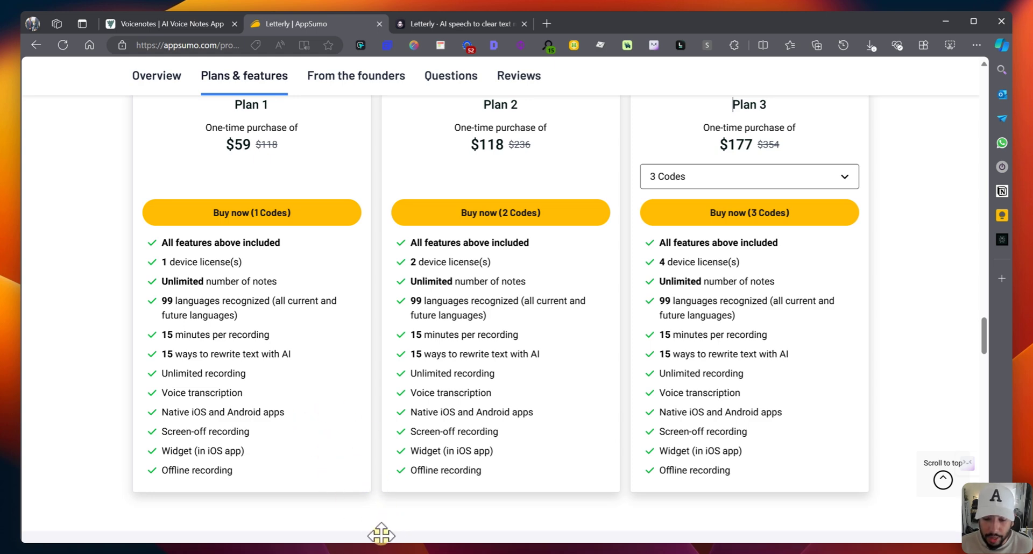
Step: View the Letterly homepage and the Voicenotes notes list, and return to the Letterly homepage
{"action": "left_click", "coordinate": [446, 21]}
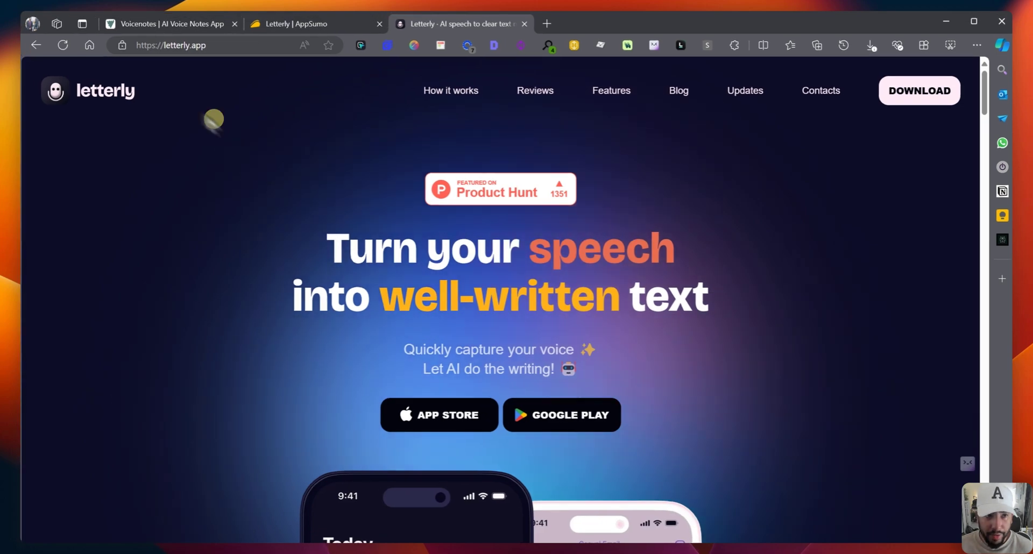
{"action": "left_click", "coordinate": [172, 23]}
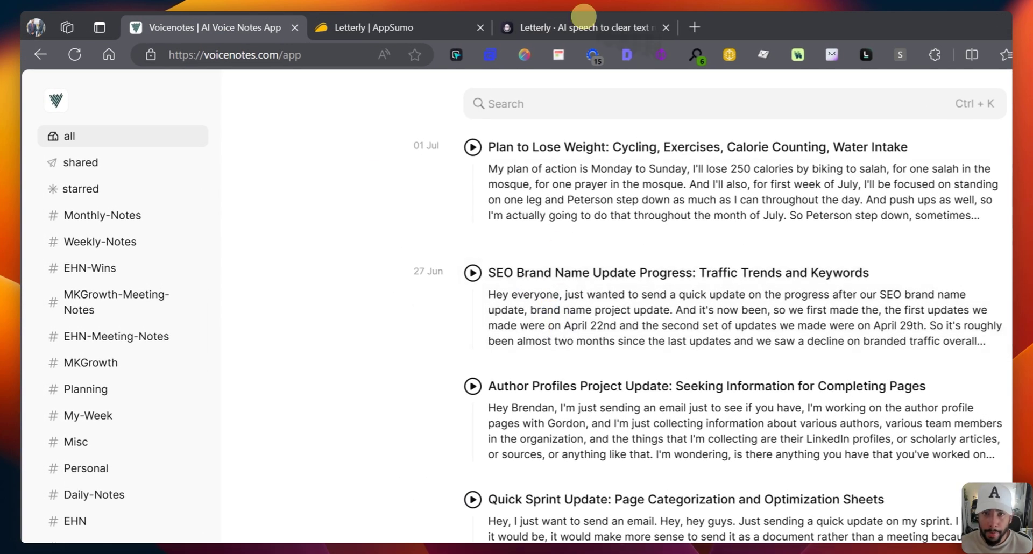
{"action": "left_click", "coordinate": [585, 25]}
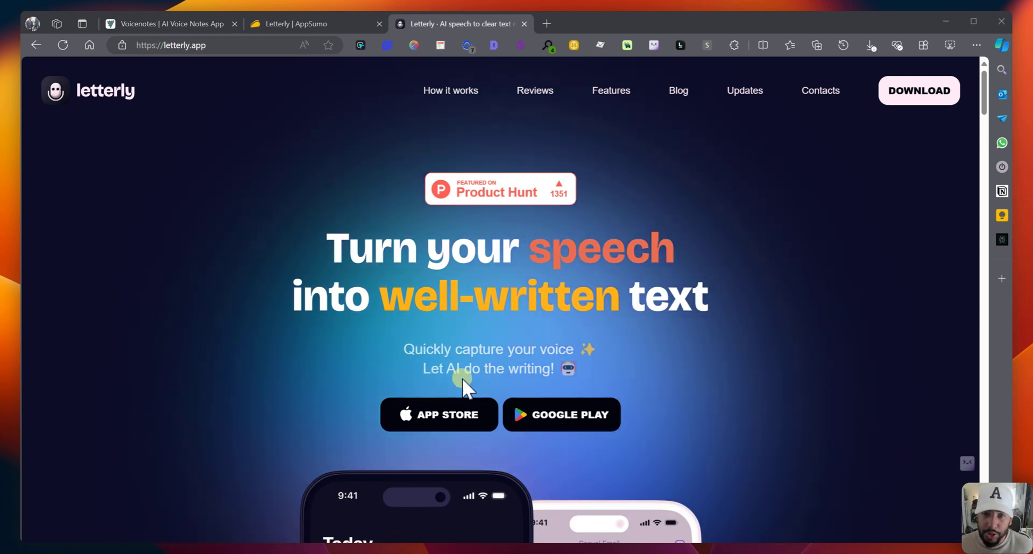
Step: Open the customer reviews on Letterly's AppSumo page and examine the review summary and the review "Nice app, but needs to mature"
{"action": "left_click", "coordinate": [312, 23]}
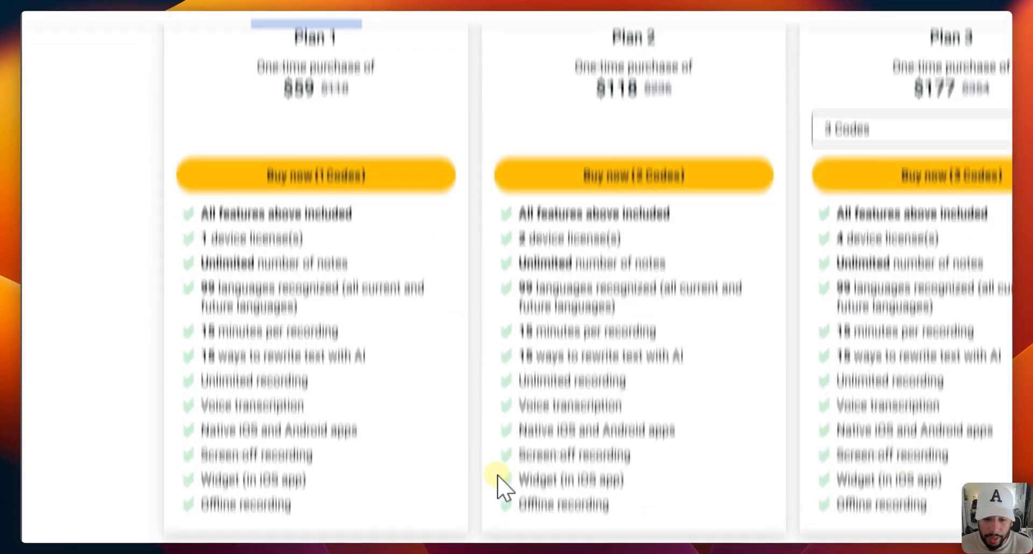
{"action": "scroll", "coordinate": [498, 486], "scroll_direction": "down", "scroll_amount": 10}
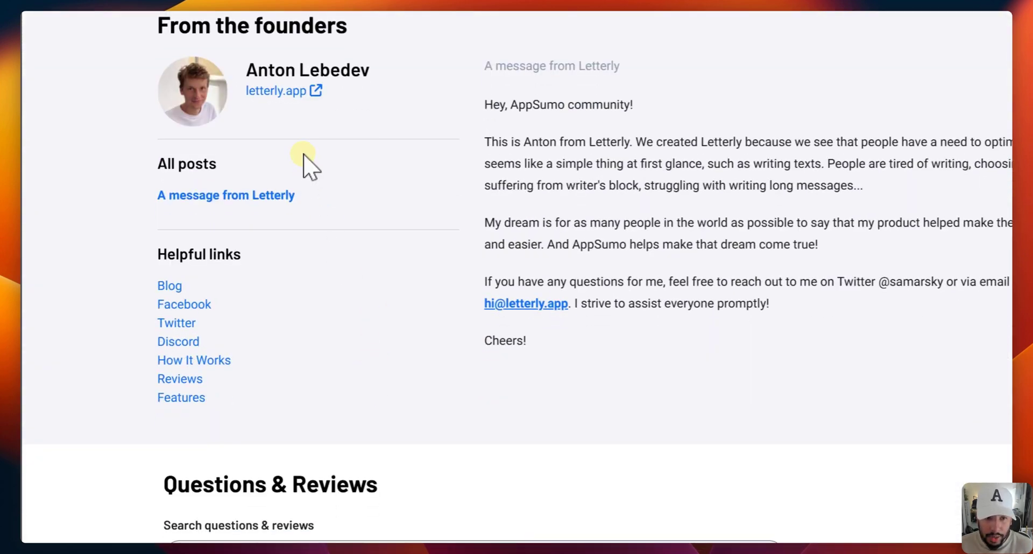
{"action": "scroll", "coordinate": [454, 441], "scroll_direction": "down", "scroll_amount": 9}
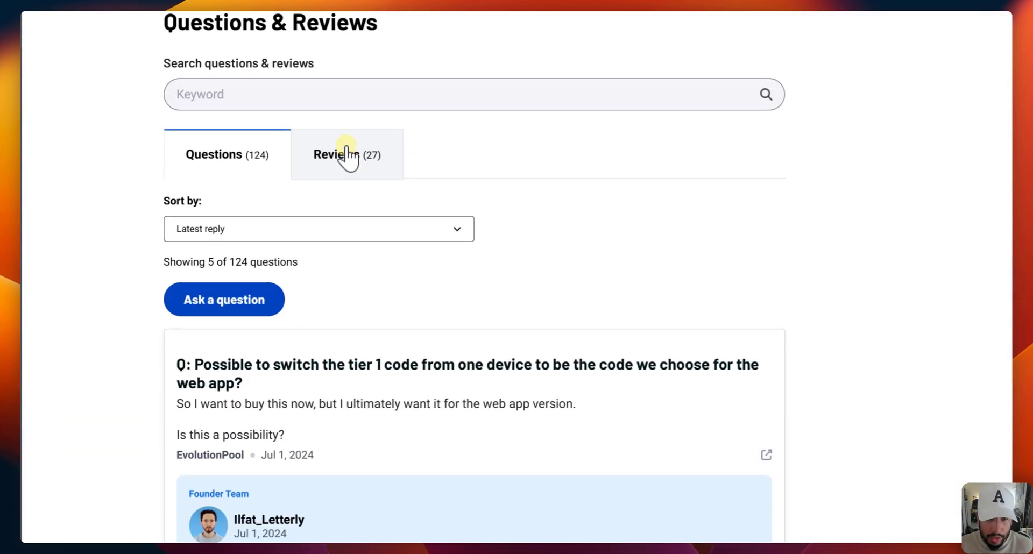
{"action": "left_click", "coordinate": [329, 161]}
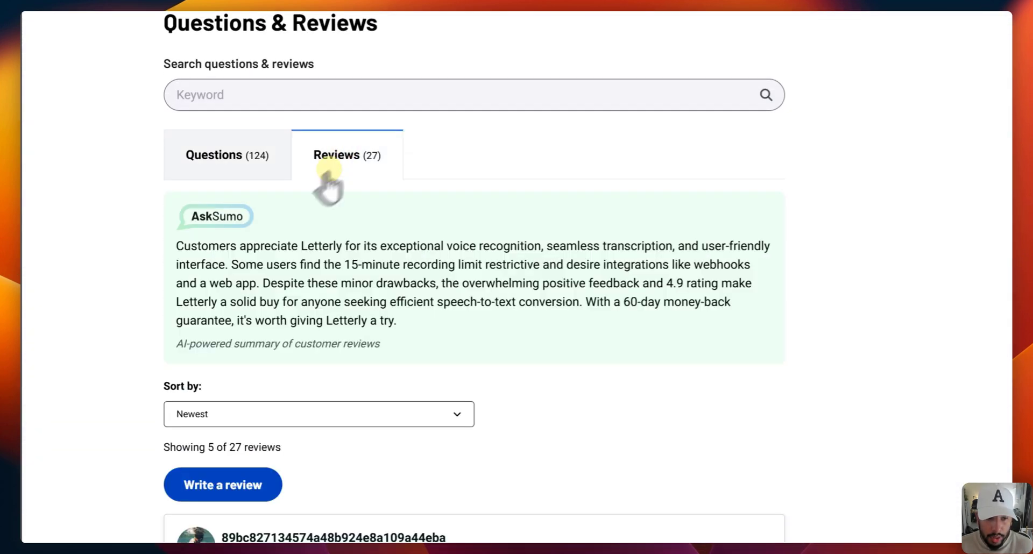
{"action": "scroll", "coordinate": [226, 331], "scroll_direction": "down", "scroll_amount": 3}
{"action": "left_click", "coordinate": [240, 261]}
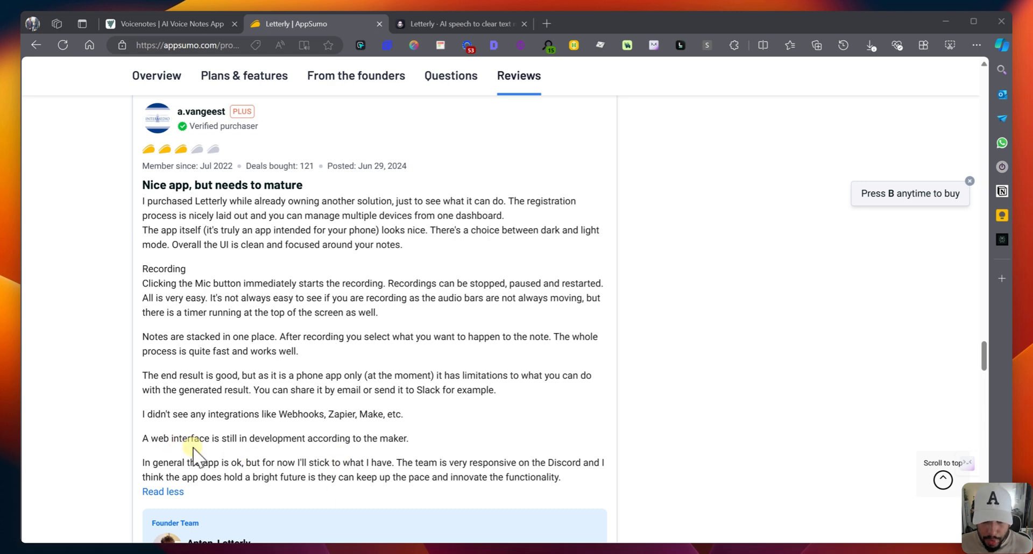
Step: Read the founder team's review replies, highlighting "Offline recording" and "Widgets (iOS for now)", and the review "5 star if can record 1hr."
{"action": "scroll", "coordinate": [376, 447], "scroll_direction": "down", "scroll_amount": 9}
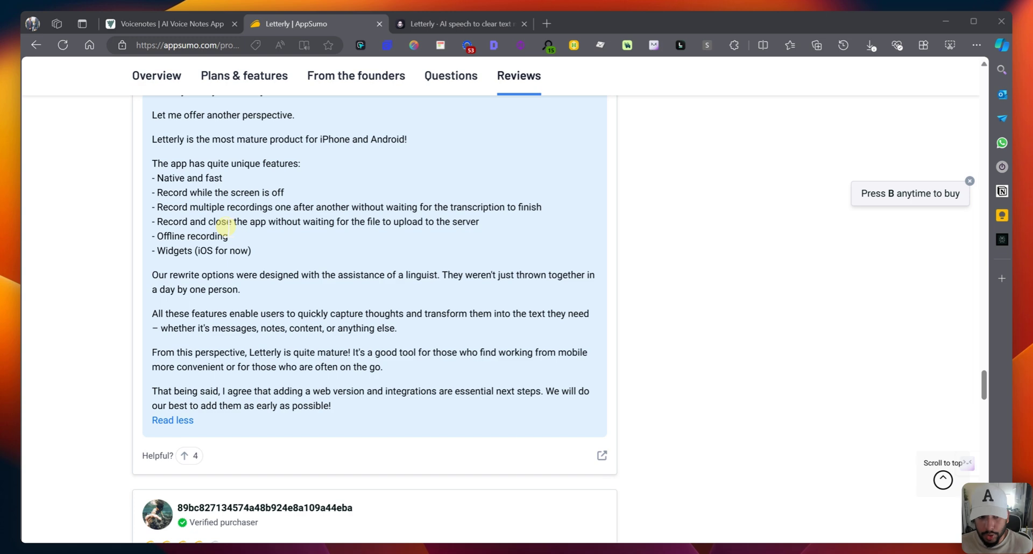
{"action": "left_click_drag", "start_coordinate": [258, 240], "coordinate": [145, 236]}
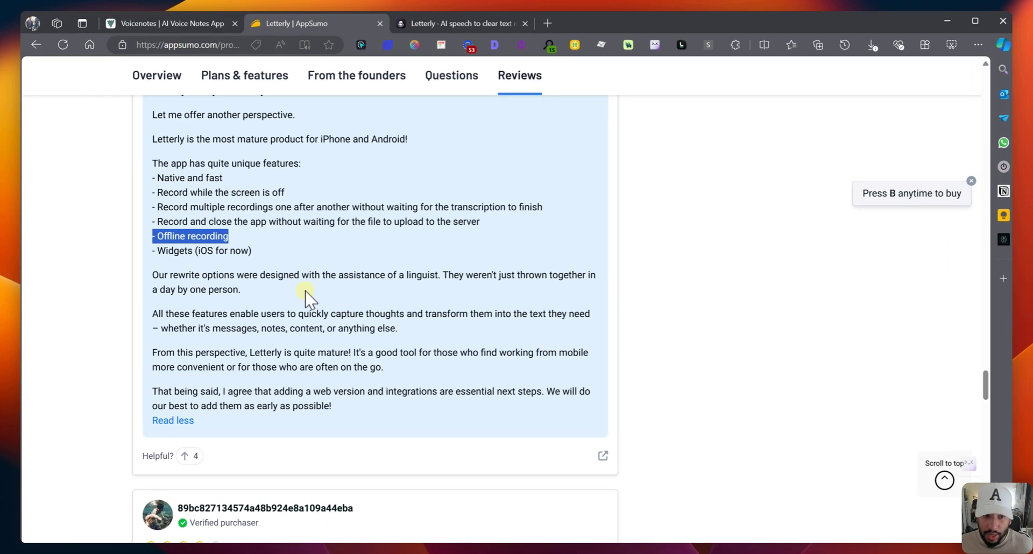
{"action": "left_click", "coordinate": [358, 169]}
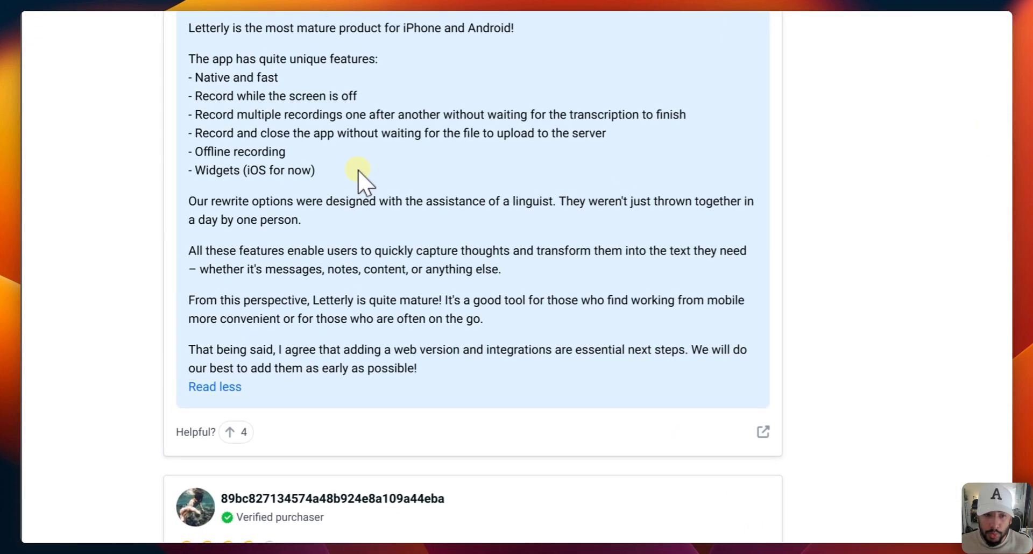
{"action": "left_click_drag", "start_coordinate": [295, 198], "coordinate": [192, 197]}
{"action": "left_click_drag", "start_coordinate": [245, 169], "coordinate": [189, 170]}
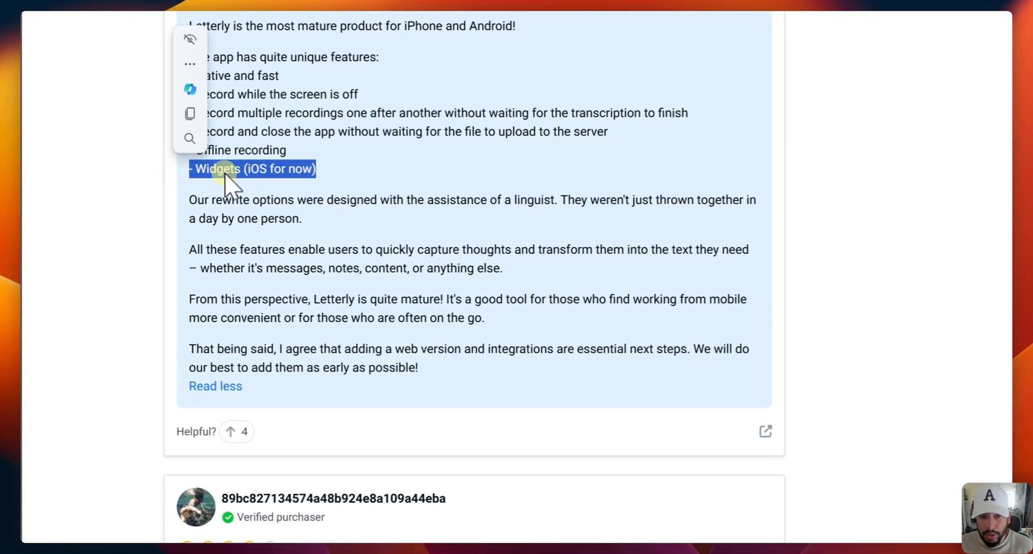
{"action": "scroll", "coordinate": [393, 342], "scroll_direction": "down", "scroll_amount": 5}
{"action": "scroll", "coordinate": [396, 342], "scroll_direction": "down", "scroll_amount": 10}
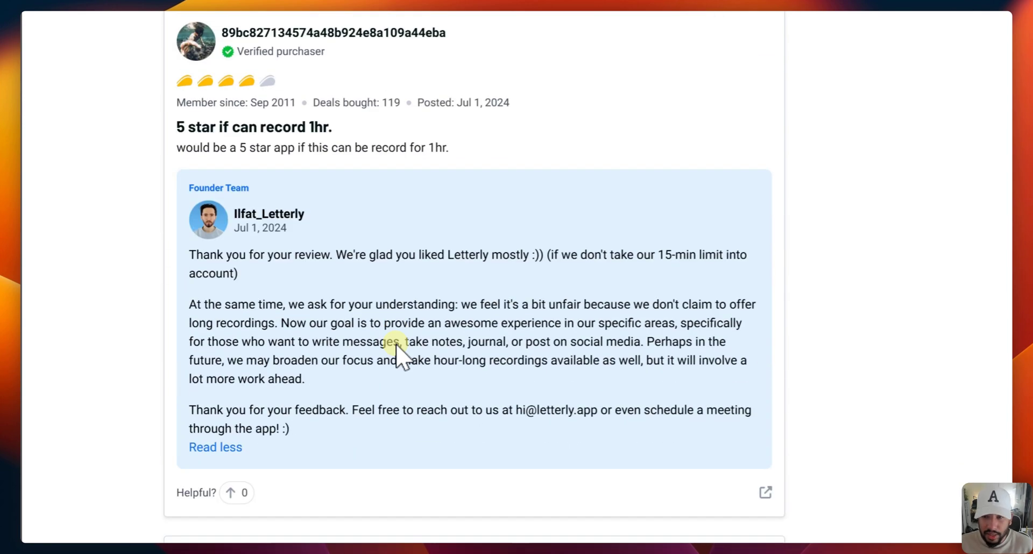
{"action": "scroll", "coordinate": [484, 358], "scroll_direction": "up", "scroll_amount": 6}
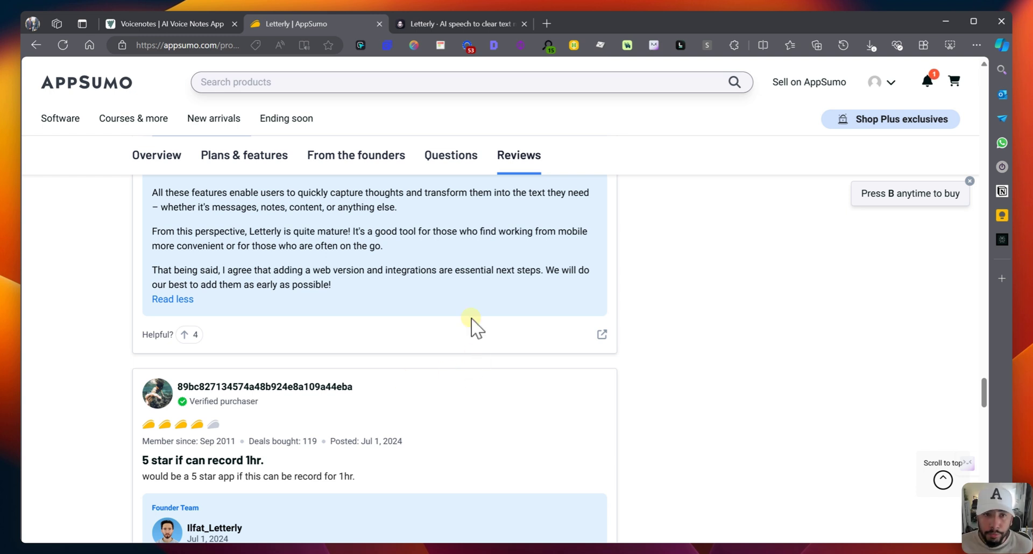
Step: Switch to the Letterly phone app window, reposition it over the AppSumo page, and resize it
{"action": "left_click", "coordinate": [882, 81]}
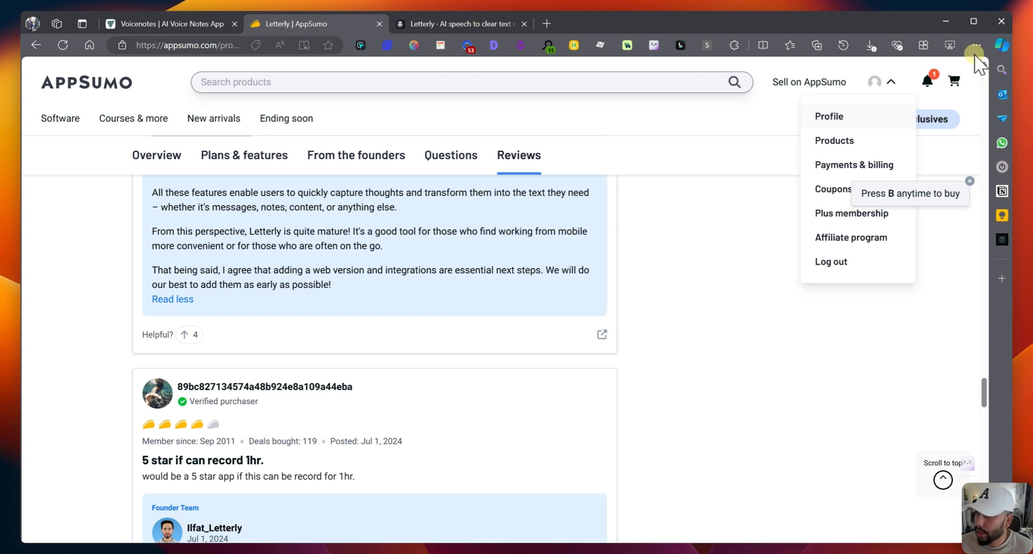
{"action": "left_click", "coordinate": [387, 536]}
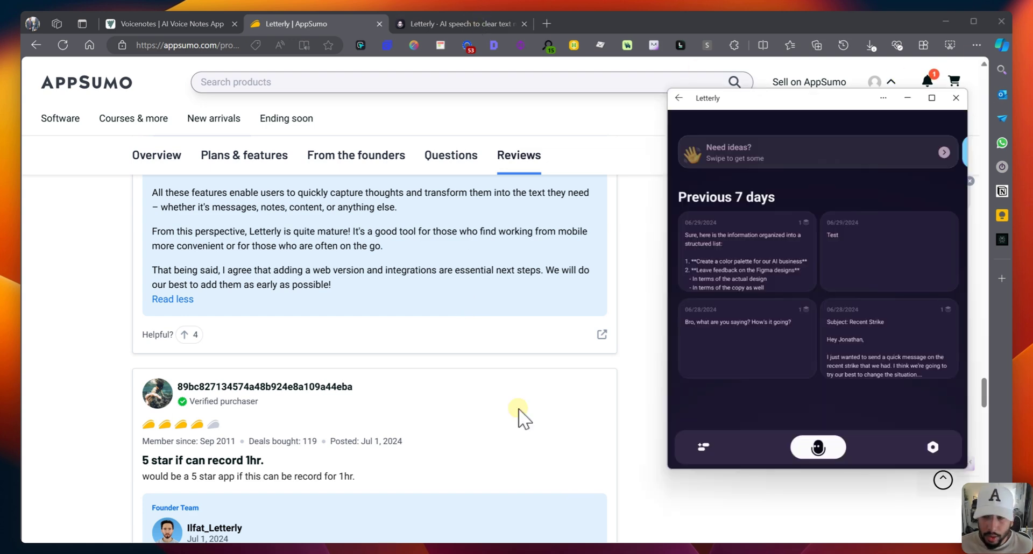
{"action": "left_click_drag", "start_coordinate": [825, 100], "coordinate": [796, 92]}
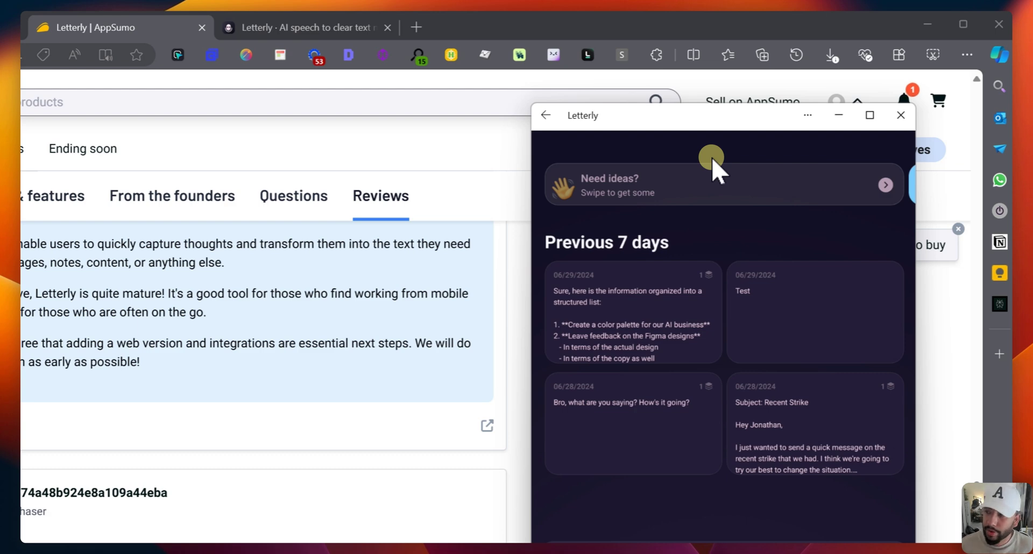
{"action": "left_click_drag", "start_coordinate": [915, 279], "coordinate": [837, 287]}
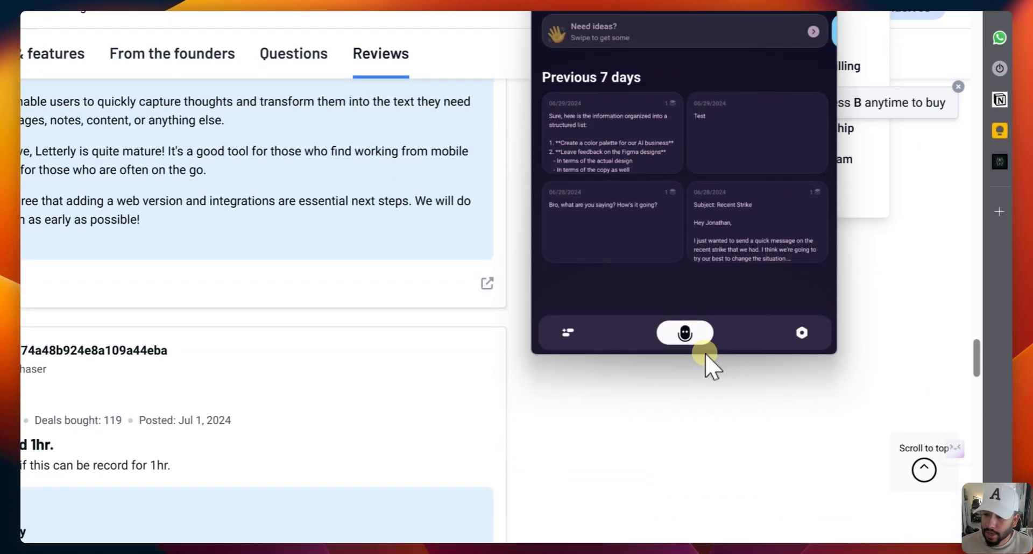
{"action": "left_click_drag", "start_coordinate": [710, 506], "coordinate": [705, 553]}
{"action": "left_click_drag", "start_coordinate": [705, 412], "coordinate": [708, 422]}
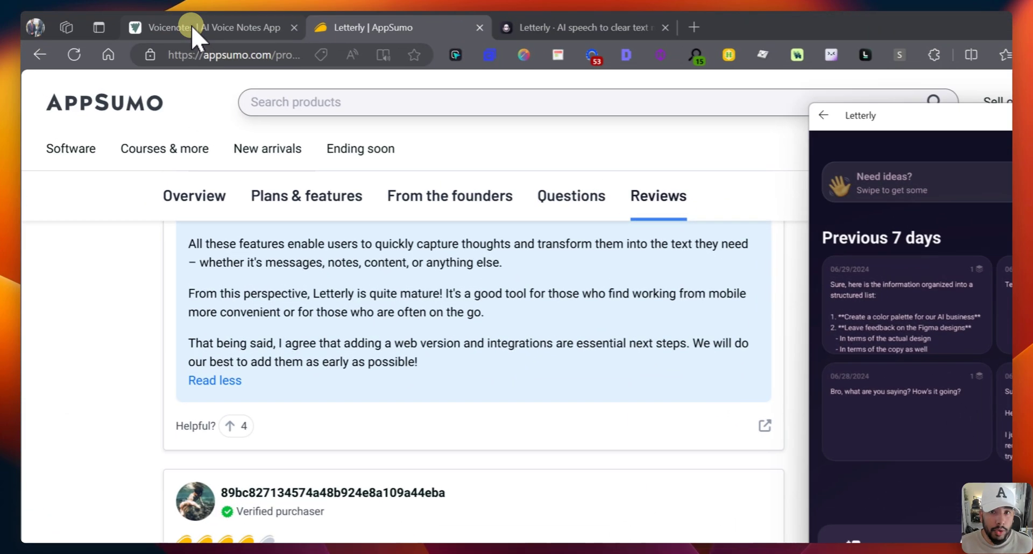
Step: Switch to Voicenotes in the InPrivate browser window, view its lifetime and monthly upgrade options, and close the offer
{"action": "left_click", "coordinate": [191, 23]}
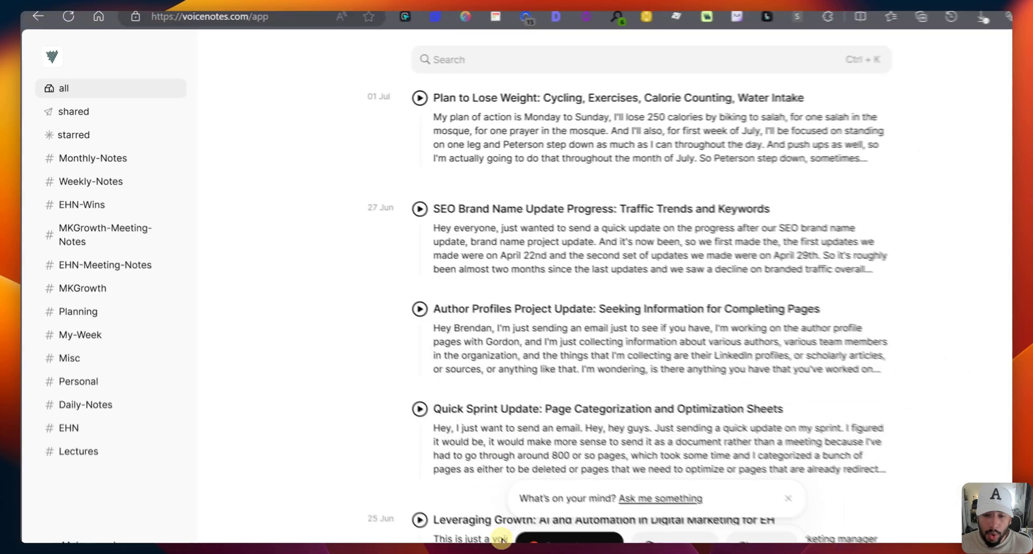
{"action": "key", "text": "alt+Tab"}
{"action": "key", "text": "alt+Tab"}
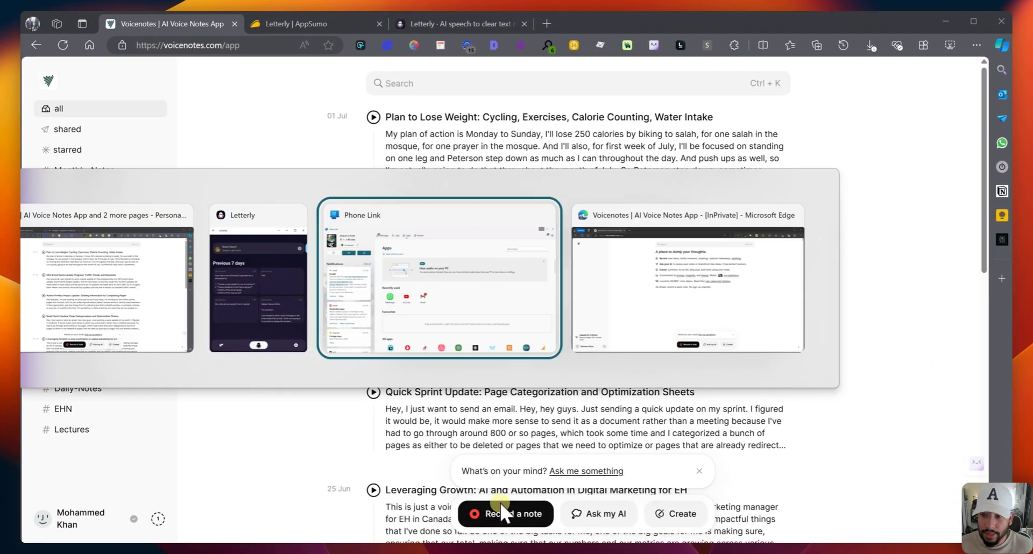
{"action": "key", "text": "alt+Tab"}
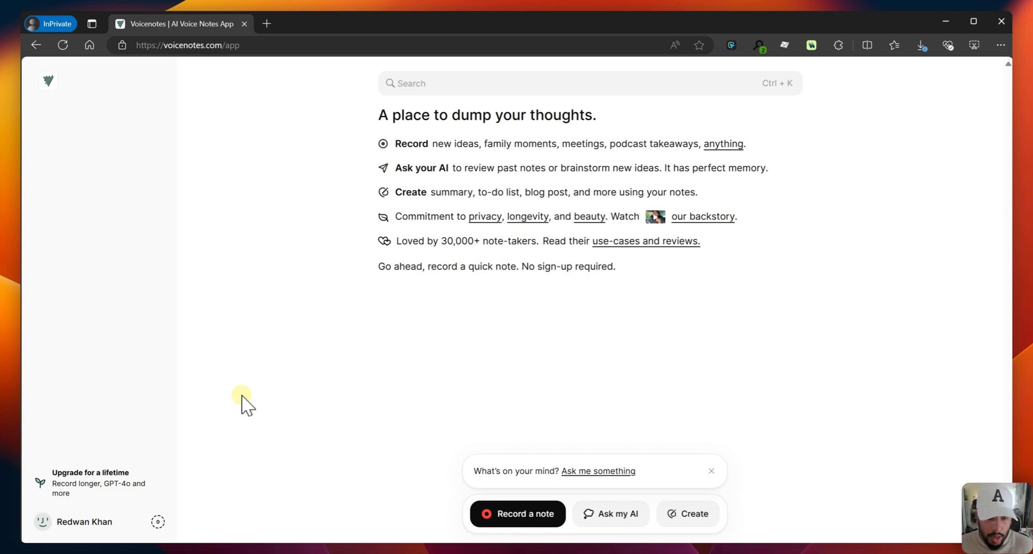
{"action": "left_click", "coordinate": [97, 484]}
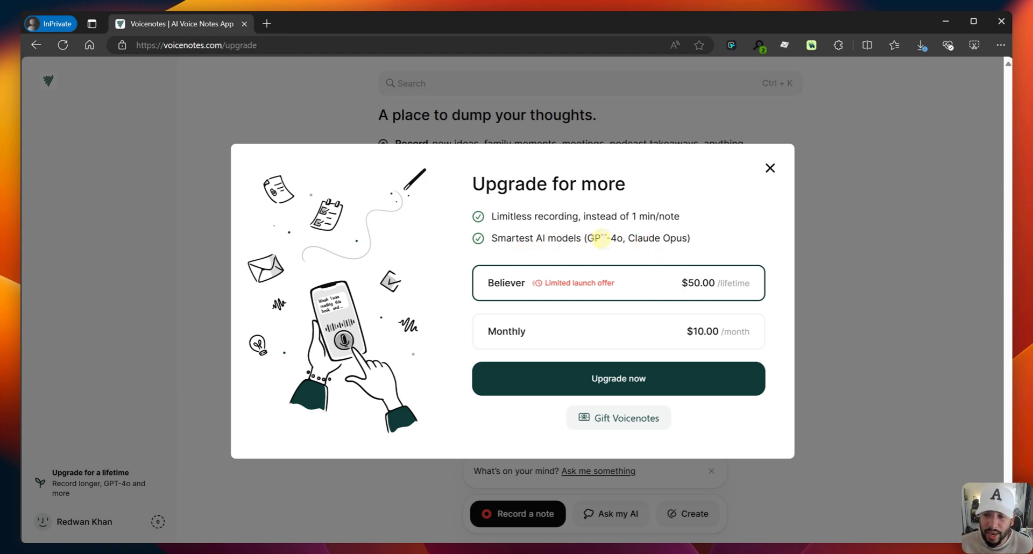
{"action": "left_click", "coordinate": [770, 169]}
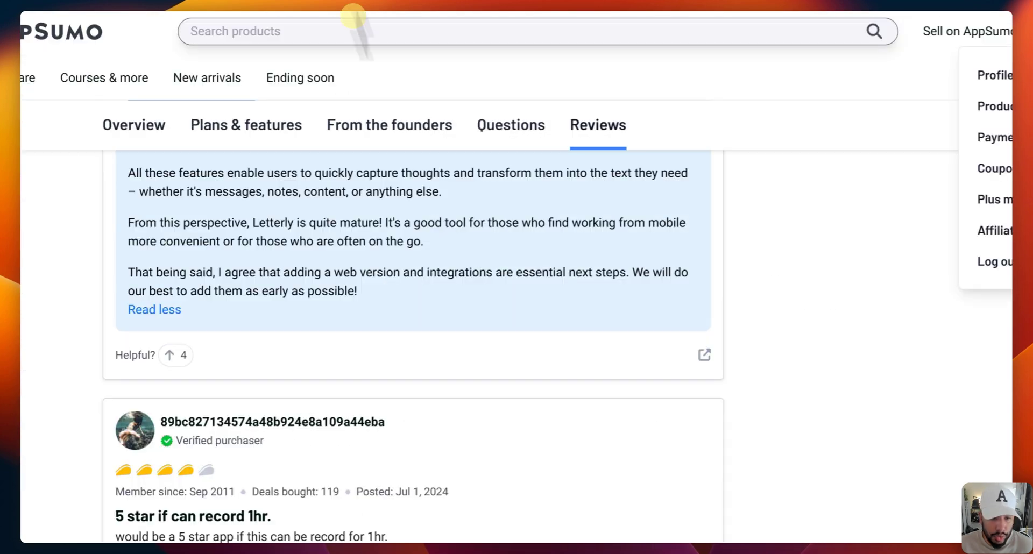
Step: Read the founder team's reply to the review "5 star if can record 1hr." and examine the features of Letterly's three AppSumo plans
{"action": "scroll", "coordinate": [403, 468], "scroll_direction": "down", "scroll_amount": 3}
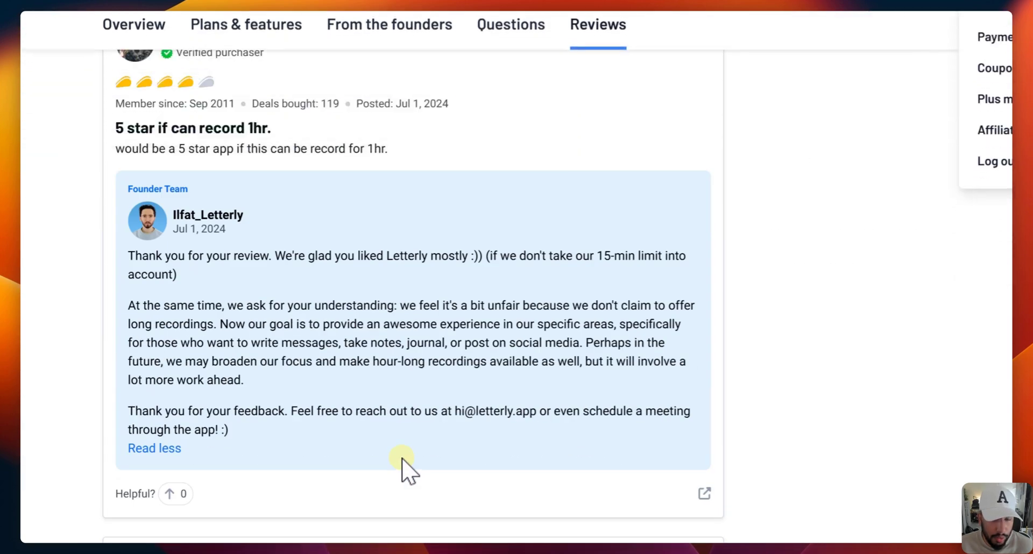
{"action": "scroll", "coordinate": [404, 468], "scroll_direction": "up", "scroll_amount": 15}
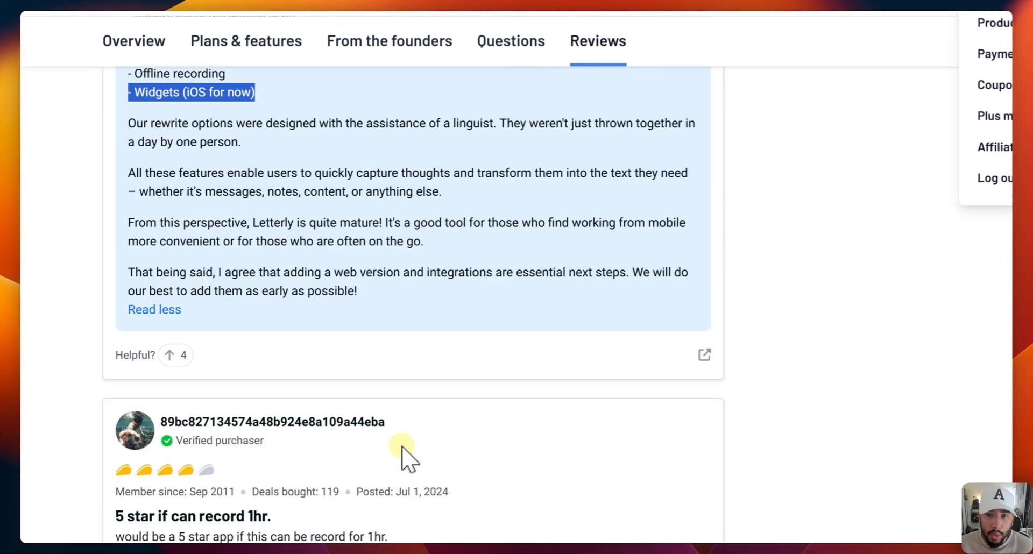
{"action": "scroll", "coordinate": [414, 424], "scroll_direction": "up", "scroll_amount": 15}
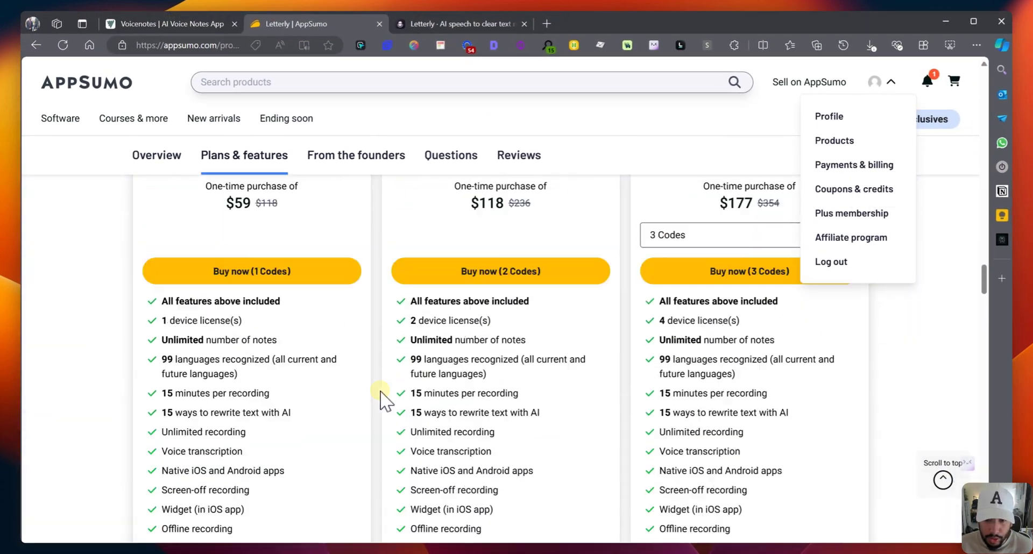
{"action": "scroll", "coordinate": [380, 396], "scroll_direction": "down", "scroll_amount": 2}
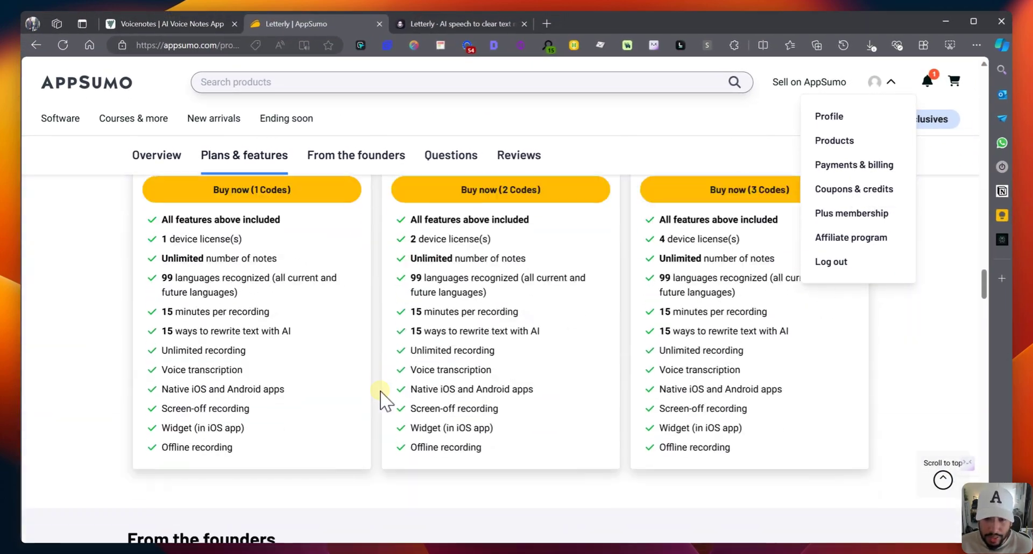
{"action": "scroll", "coordinate": [381, 396], "scroll_direction": "up", "scroll_amount": 8}
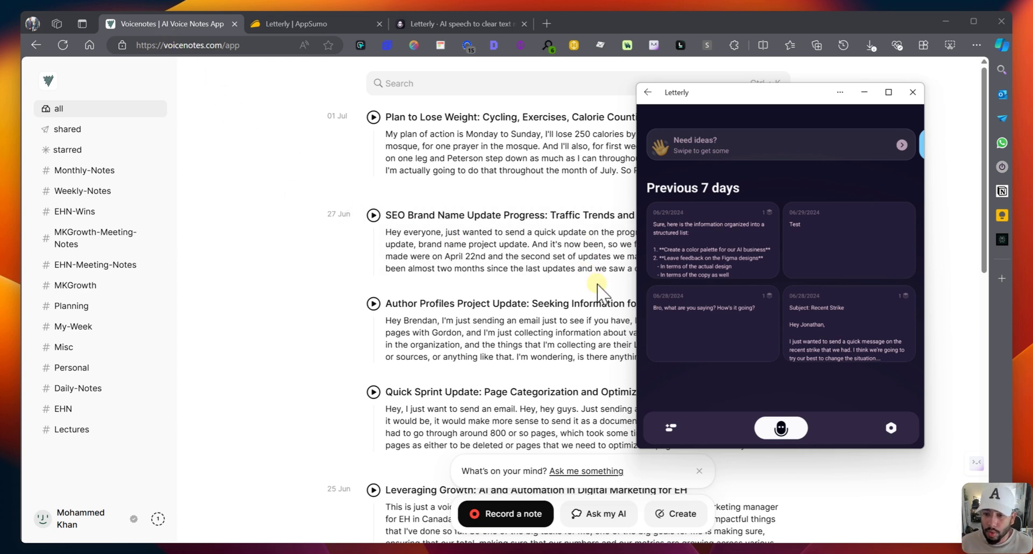
Step: Record a voice note about the big 2024 projects in Letterly and Voicenotes simultaneously, and finish the recording for transcription
{"action": "left_click", "coordinate": [780, 429]}
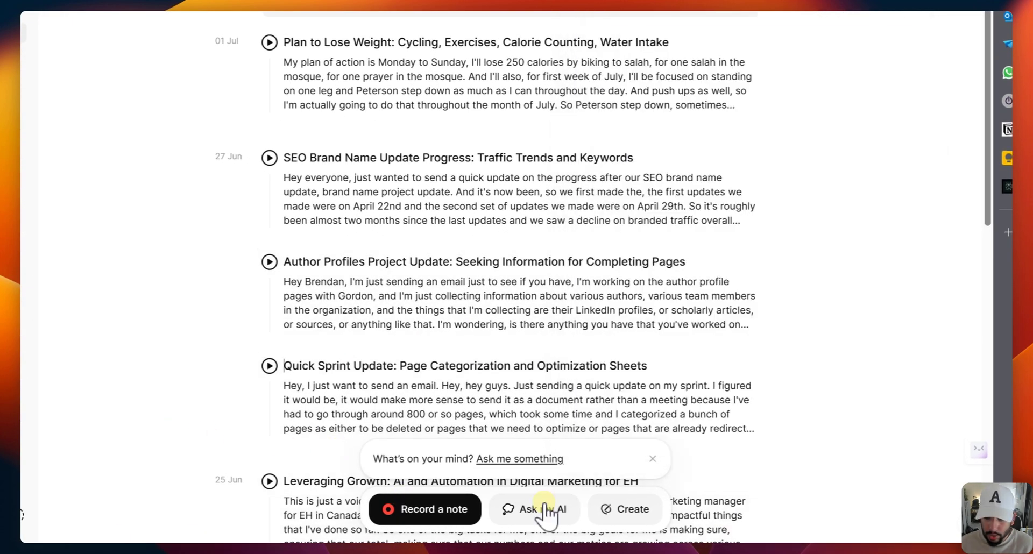
{"action": "left_click", "coordinate": [467, 510]}
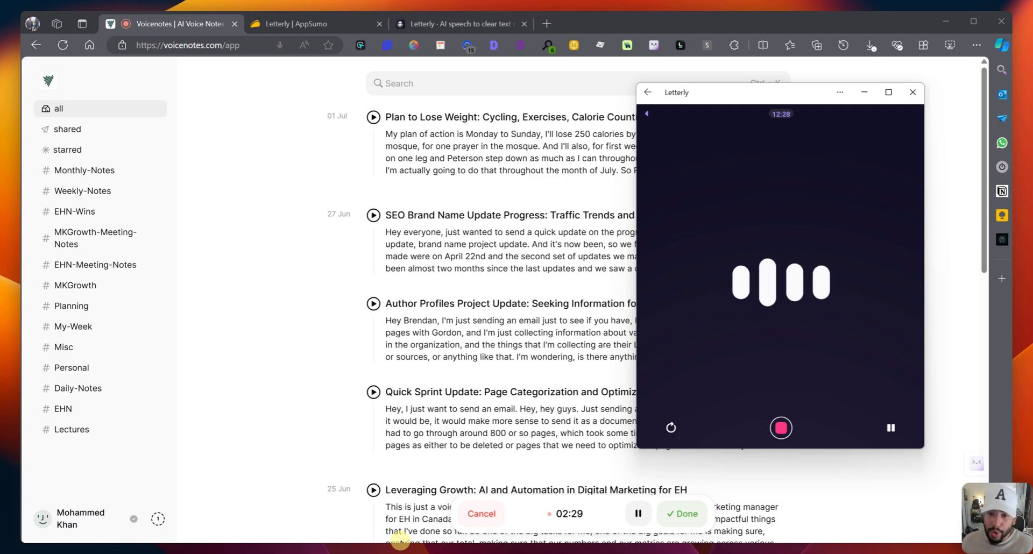
{"action": "left_click", "coordinate": [699, 525]}
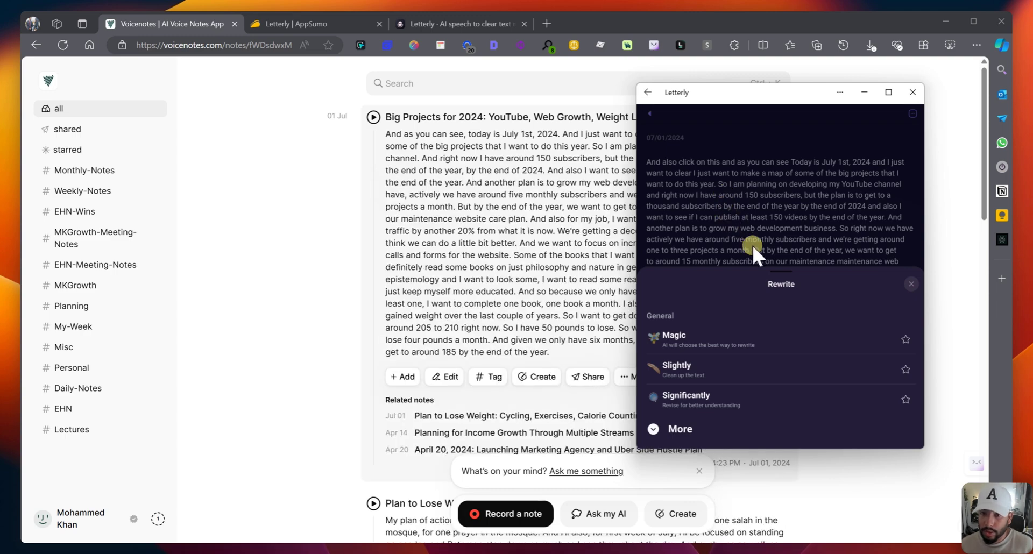
Step: Place the Letterly window beside the new "Big Projects for 2024" note and view the content types Voicenotes can create from that note
{"action": "left_click_drag", "start_coordinate": [739, 104], "coordinate": [146, 101]}
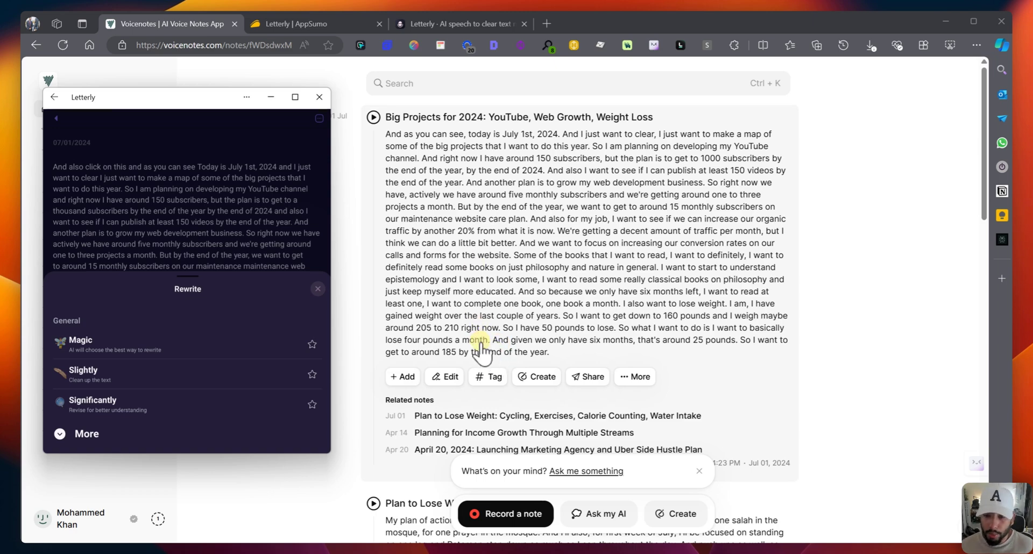
{"action": "left_click", "coordinate": [543, 378]}
{"action": "left_click", "coordinate": [539, 377]}
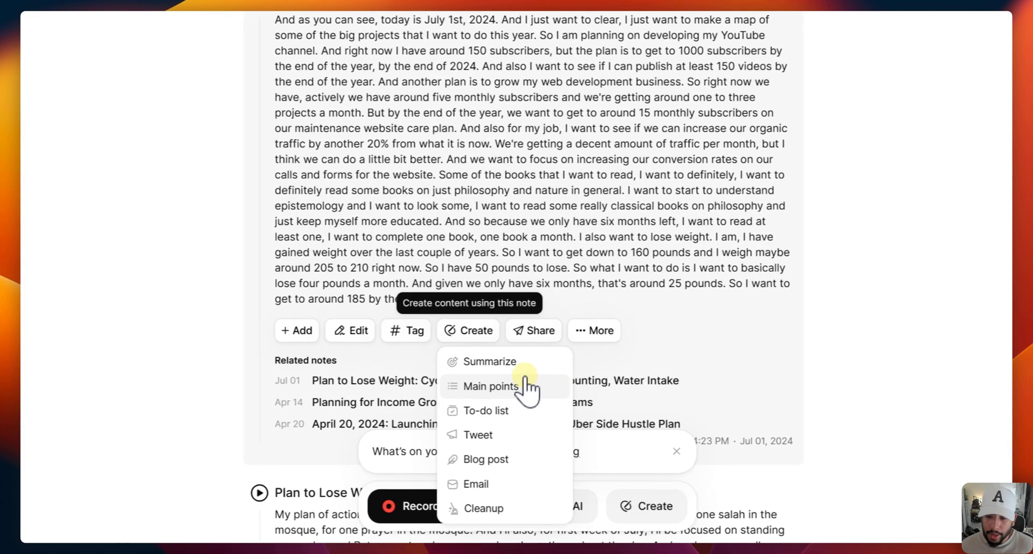
{"action": "scroll", "coordinate": [517, 417], "scroll_direction": "down", "scroll_amount": 1}
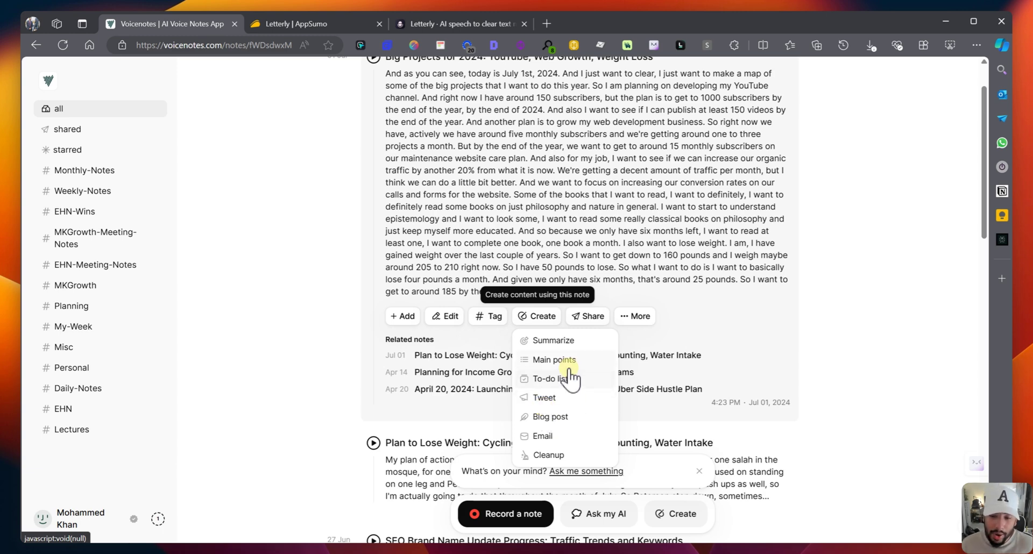
{"action": "scroll", "coordinate": [553, 393], "scroll_direction": "up", "scroll_amount": 2}
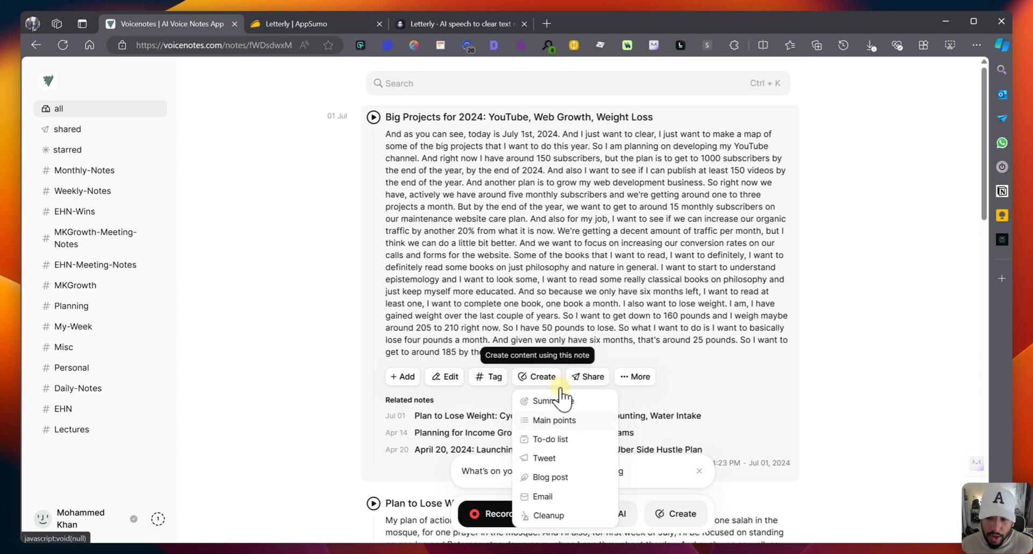
Step: Switch to Letterly, expand the full Rewrite list, and examine its text editing, content creation, journaling, email, summary and writing style options
{"action": "key", "text": "alt+Tab"}
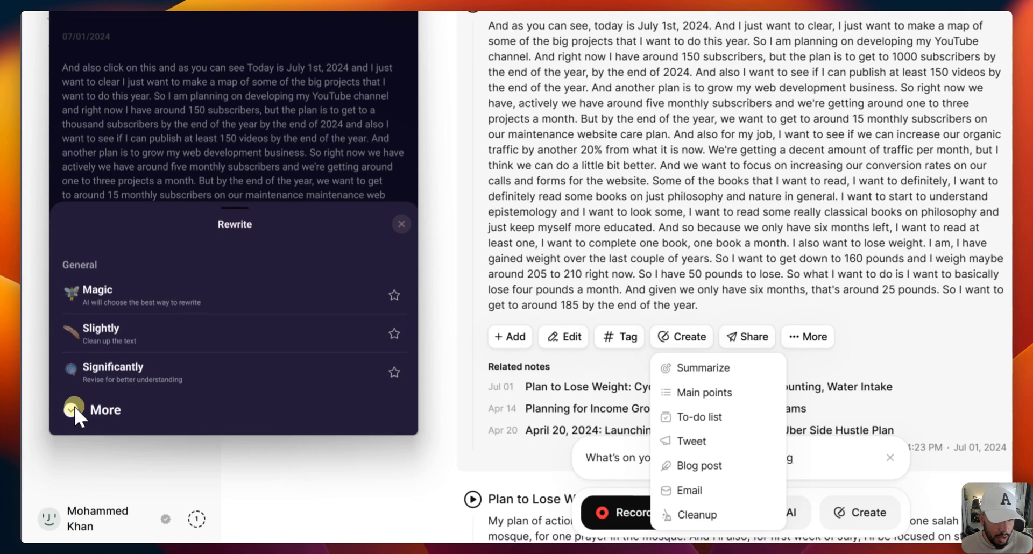
{"action": "left_click", "coordinate": [72, 440]}
{"action": "scroll", "coordinate": [191, 323], "scroll_direction": "down", "scroll_amount": 3}
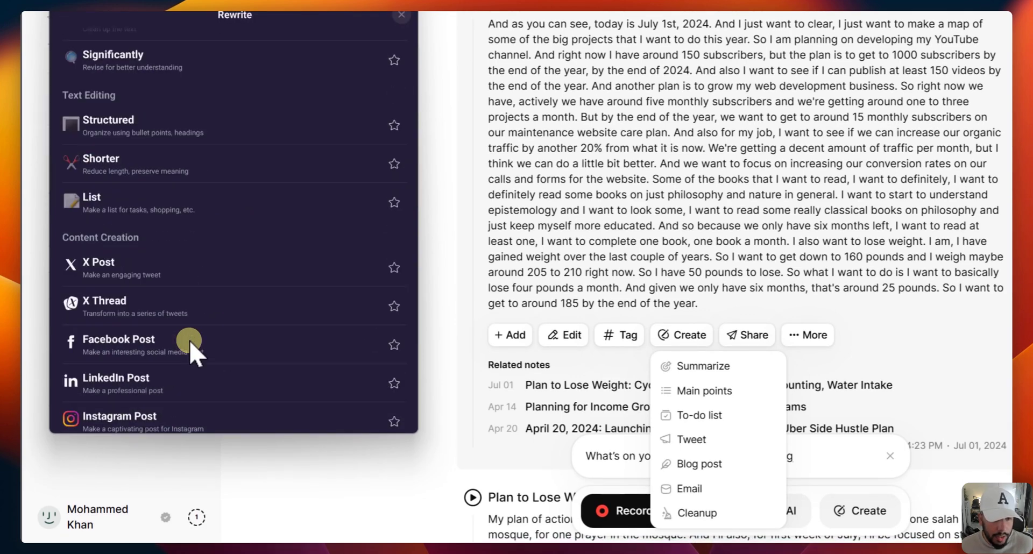
{"action": "scroll", "coordinate": [191, 344], "scroll_direction": "down", "scroll_amount": 2}
{"action": "scroll", "coordinate": [181, 339], "scroll_direction": "down", "scroll_amount": 2}
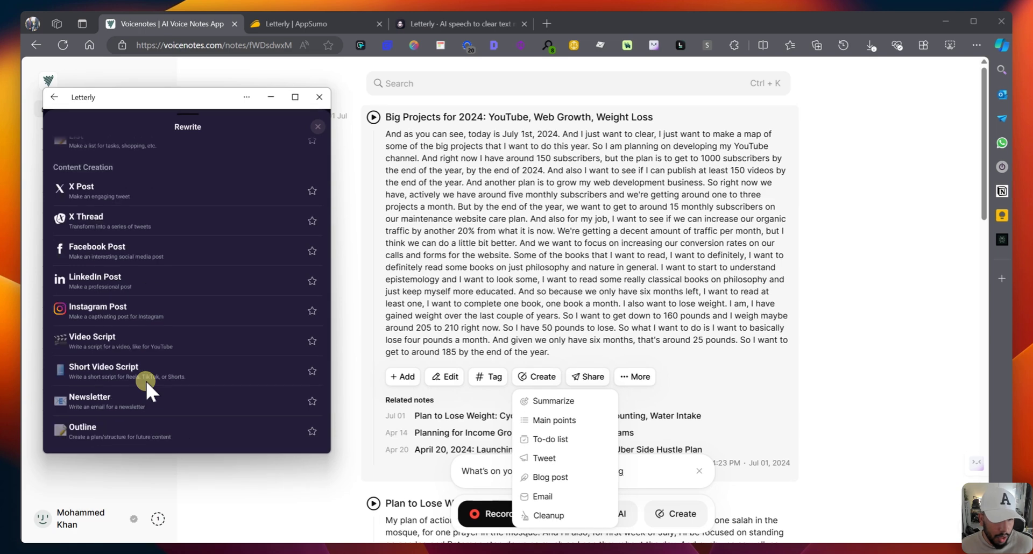
{"action": "scroll", "coordinate": [147, 382], "scroll_direction": "down", "scroll_amount": 1}
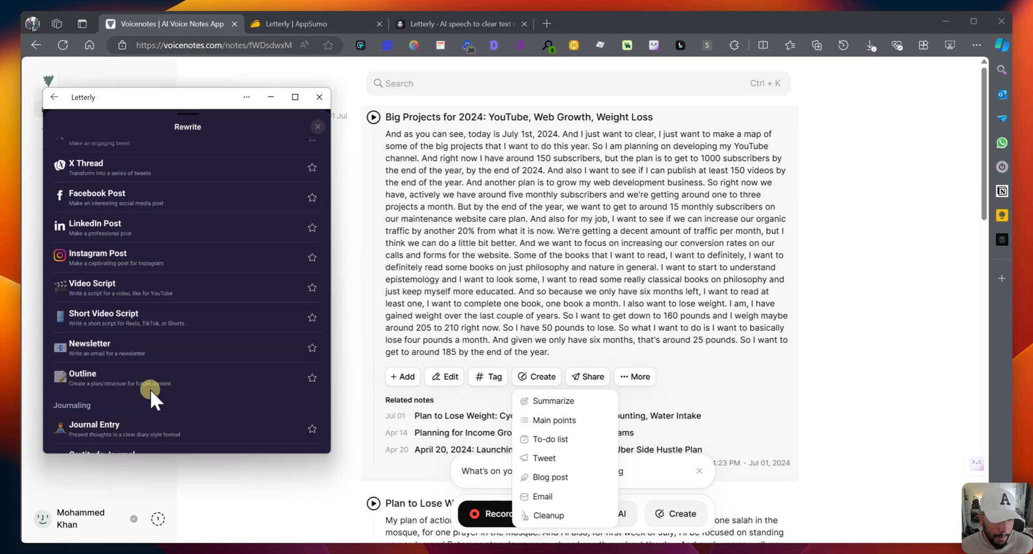
{"action": "scroll", "coordinate": [150, 388], "scroll_direction": "down", "scroll_amount": 3}
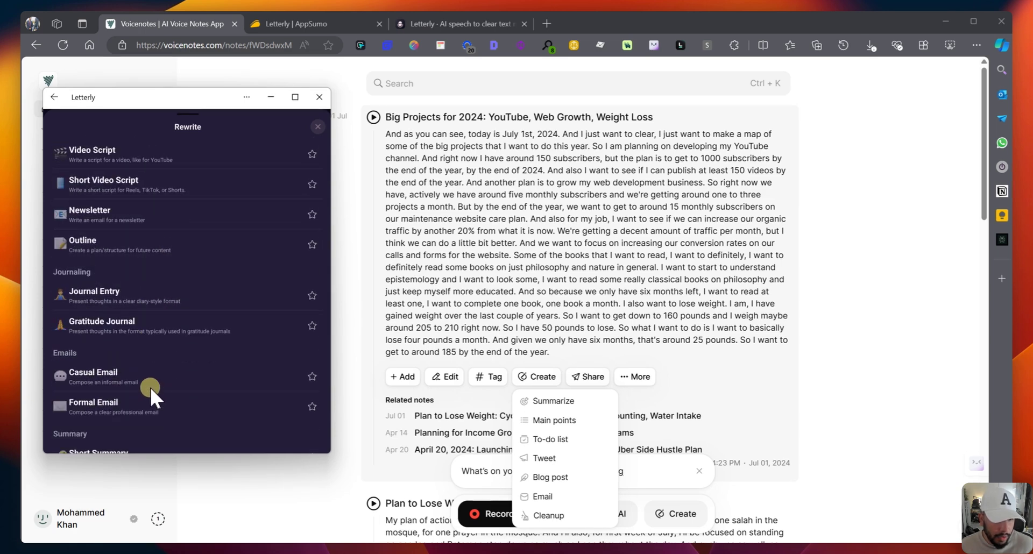
{"action": "scroll", "coordinate": [150, 385], "scroll_direction": "down", "scroll_amount": 1}
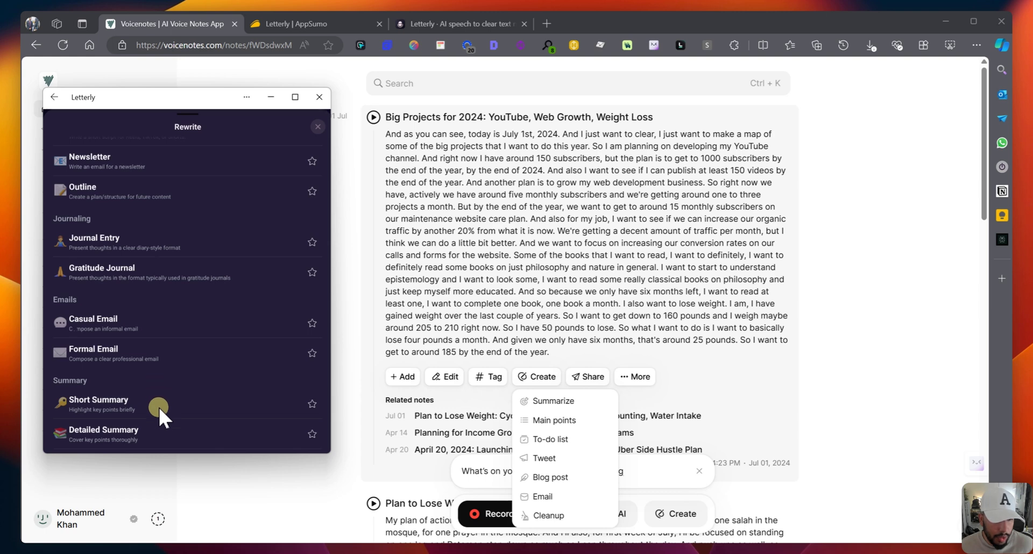
{"action": "scroll", "coordinate": [158, 406], "scroll_direction": "down", "scroll_amount": 1}
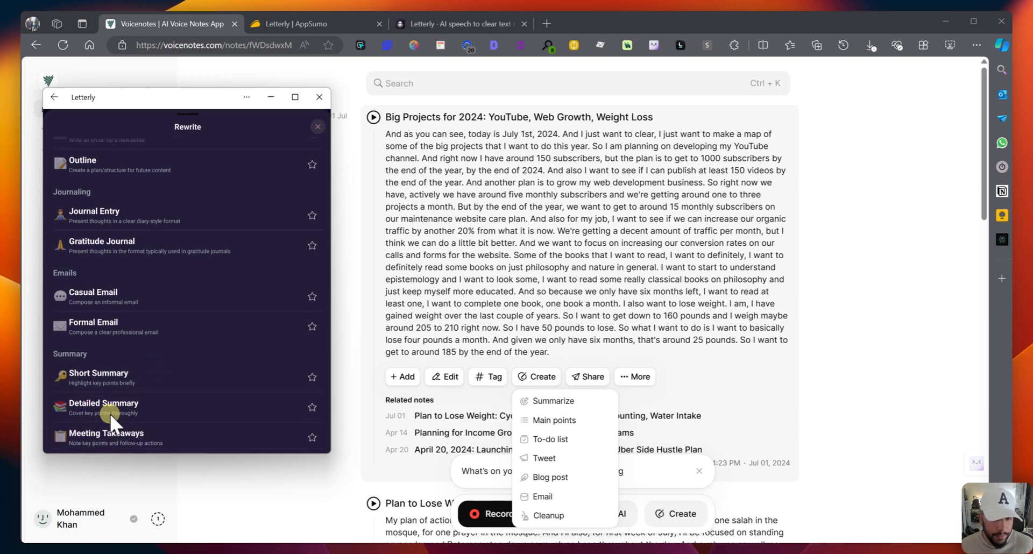
{"action": "scroll", "coordinate": [111, 407], "scroll_direction": "down", "scroll_amount": 3}
{"action": "scroll", "coordinate": [103, 375], "scroll_direction": "down", "scroll_amount": 3}
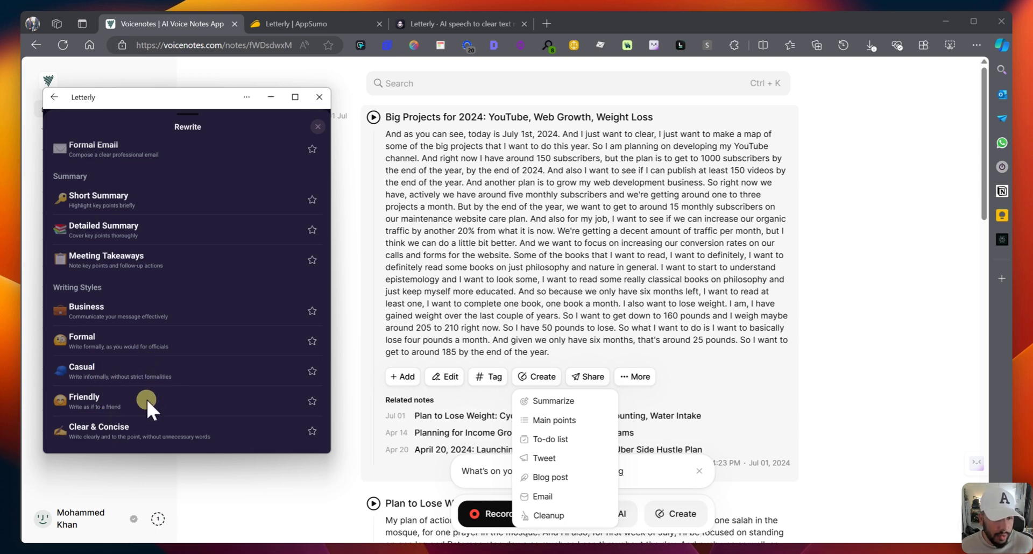
{"action": "scroll", "coordinate": [125, 392], "scroll_direction": "up", "scroll_amount": 8}
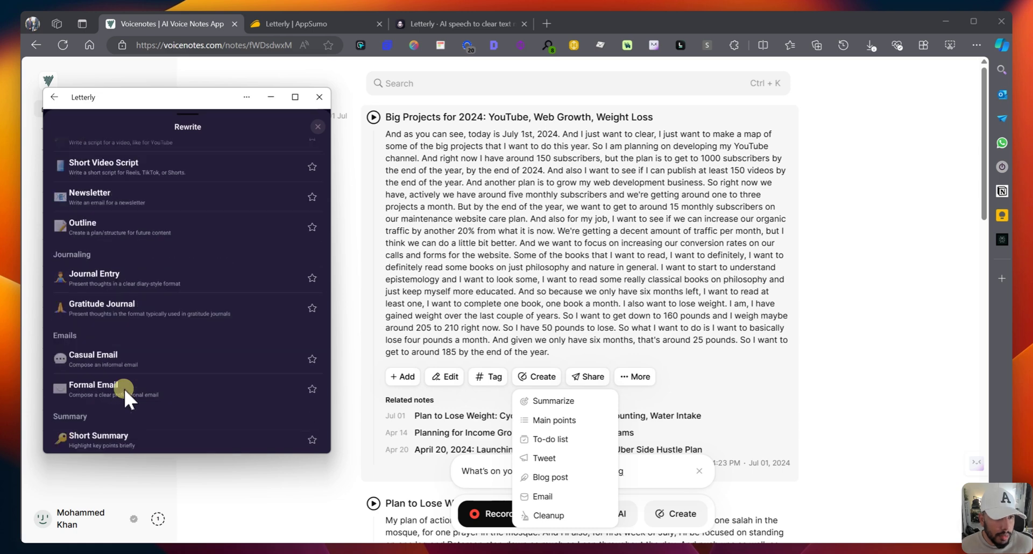
{"action": "scroll", "coordinate": [124, 386], "scroll_direction": "up", "scroll_amount": 5}
{"action": "scroll", "coordinate": [134, 380], "scroll_direction": "up", "scroll_amount": 3}
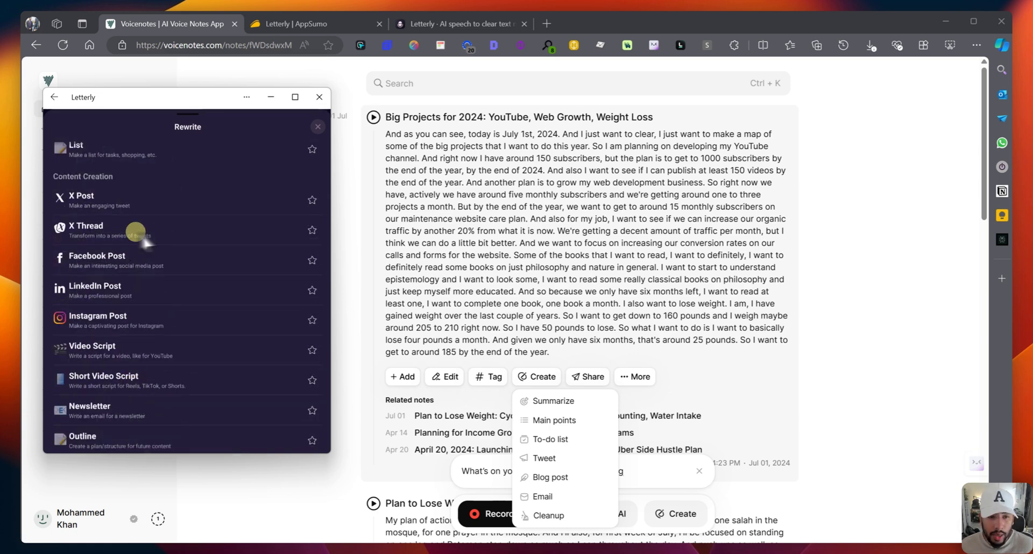
Step: Rewrite the Letterly note as an X Thread, return to the original transcript, and dismiss the reopened rewrite options
{"action": "left_click_drag", "start_coordinate": [103, 237], "coordinate": [188, 393]}
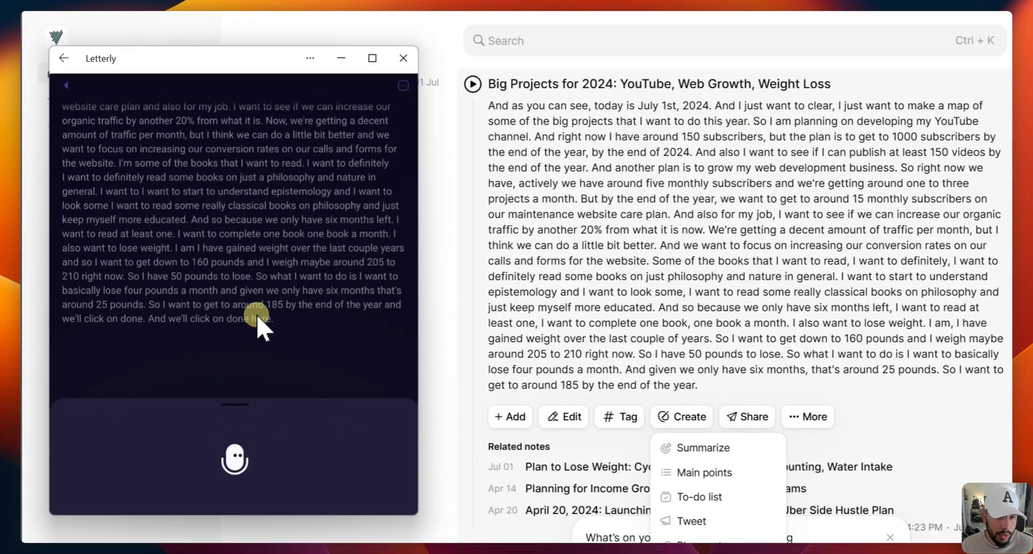
{"action": "left_click", "coordinate": [280, 283]}
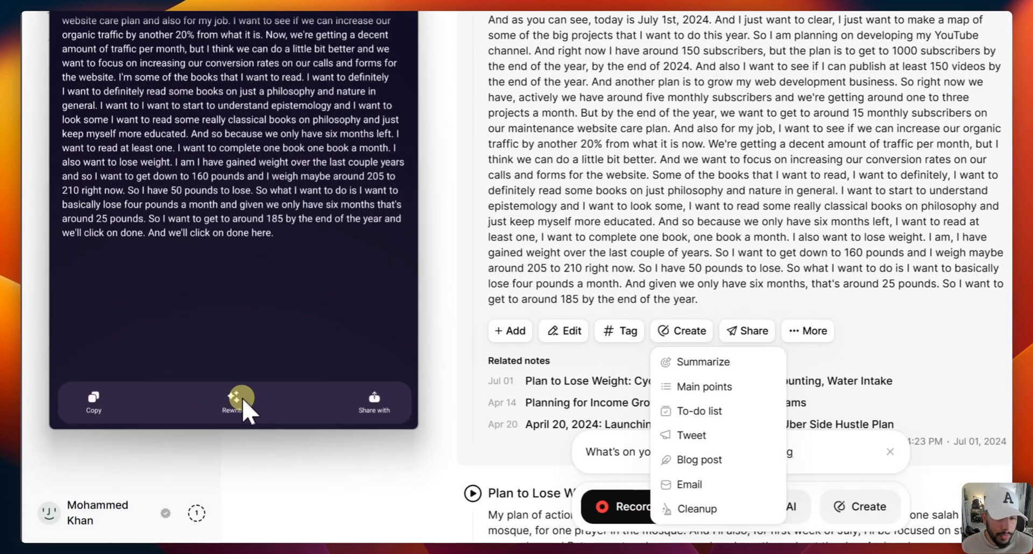
{"action": "left_click", "coordinate": [235, 485]}
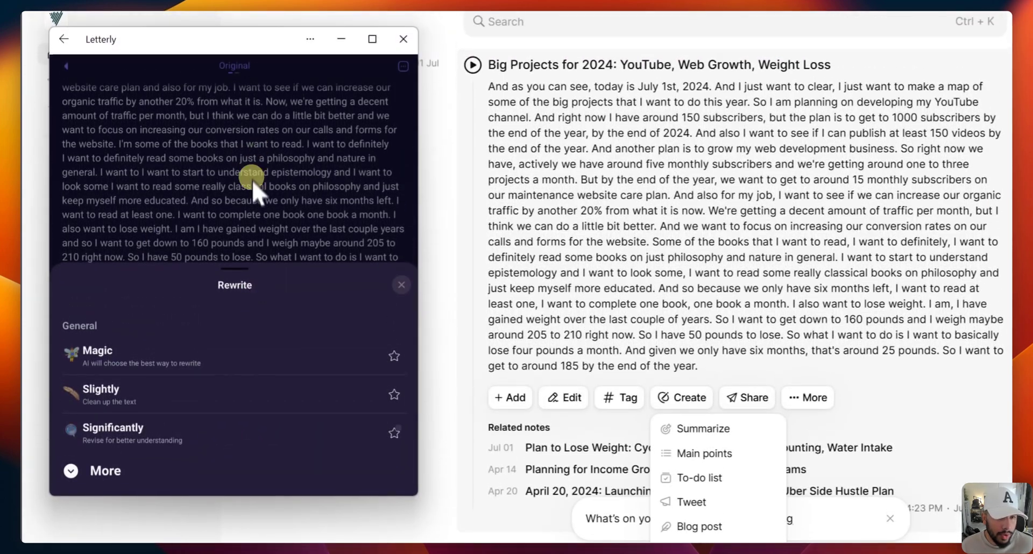
{"action": "left_click", "coordinate": [251, 180]}
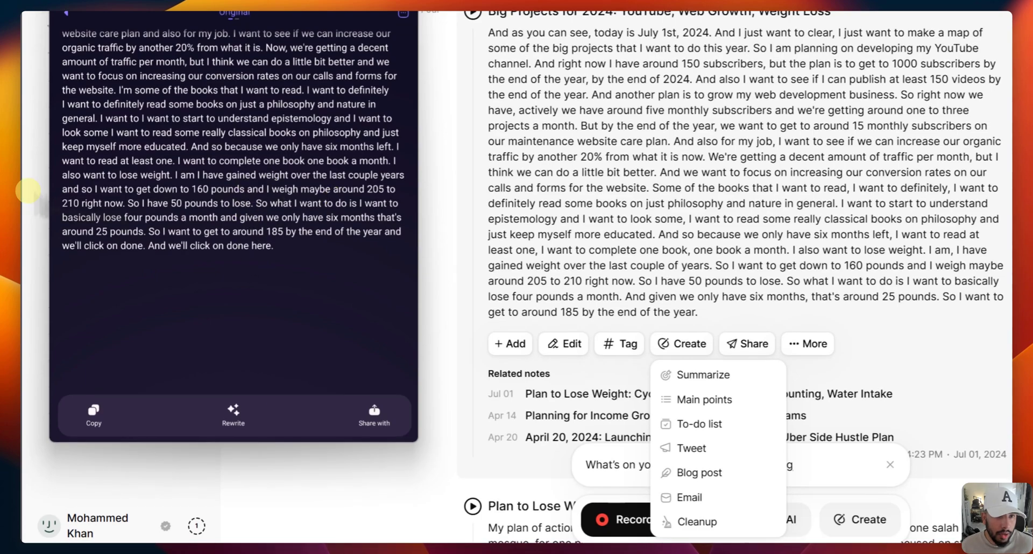
{"action": "left_click", "coordinate": [304, 187]}
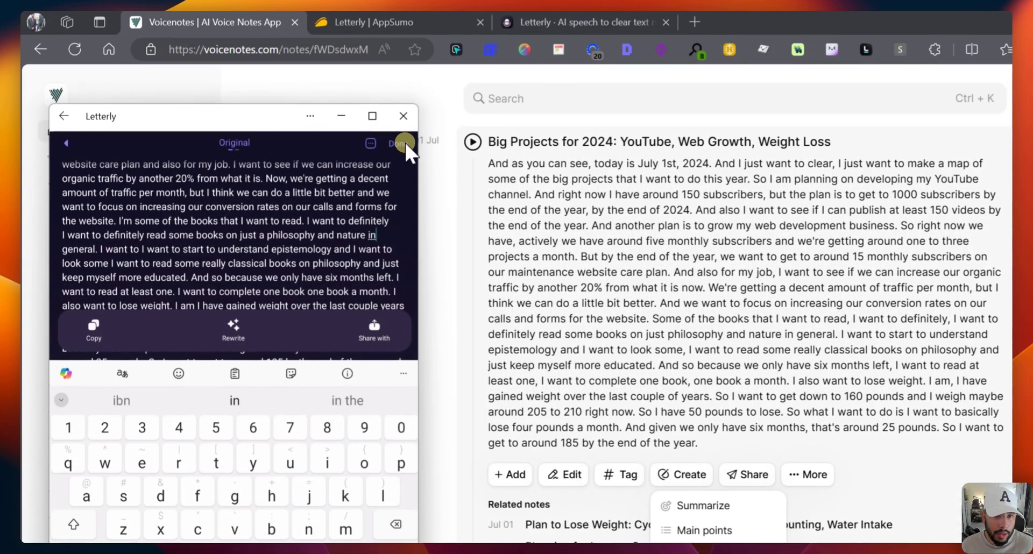
{"action": "left_click", "coordinate": [401, 111]}
{"action": "left_click", "coordinate": [110, 350]}
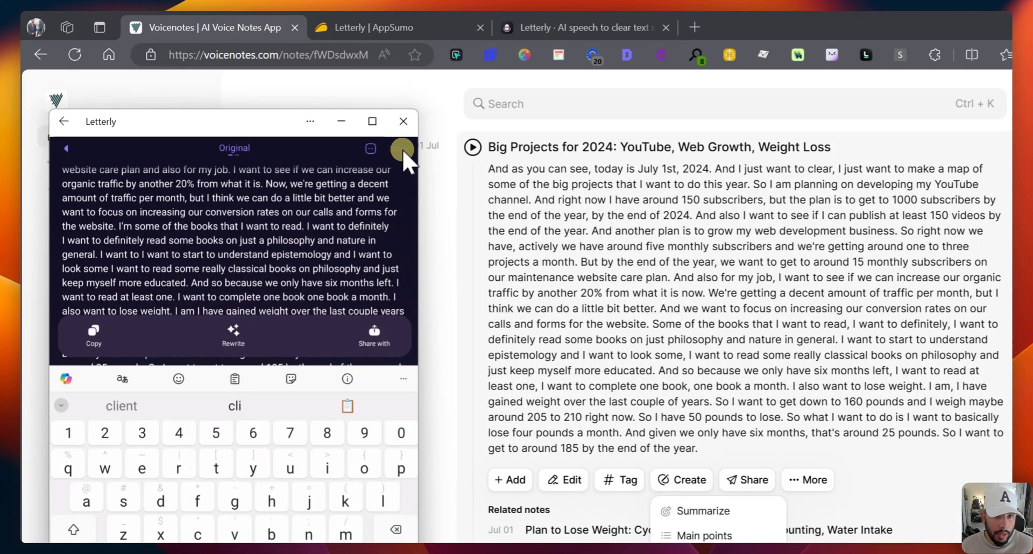
{"action": "left_click", "coordinate": [402, 150]}
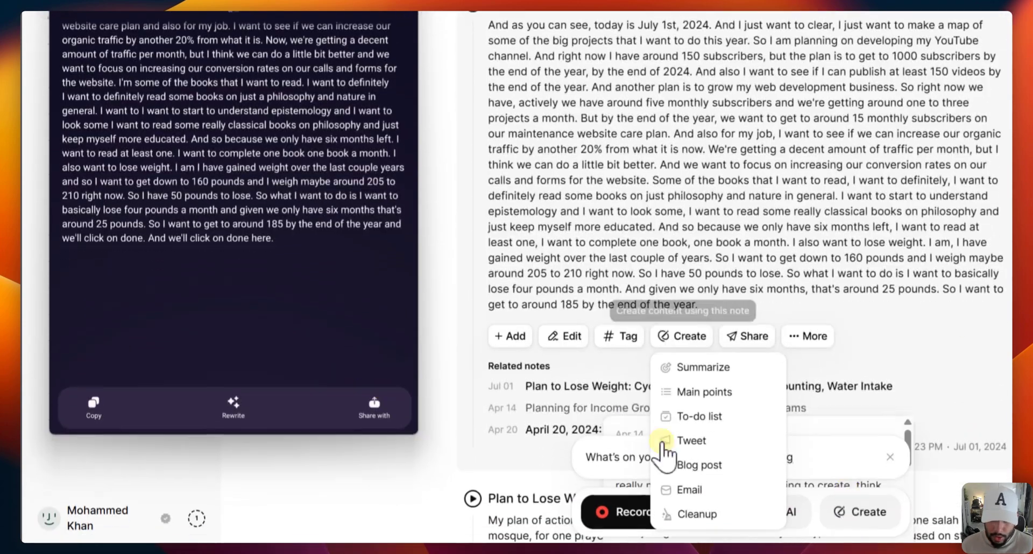
Step: Read through the X Thread version of the projects note in Letterly
{"action": "left_click", "coordinate": [665, 442]}
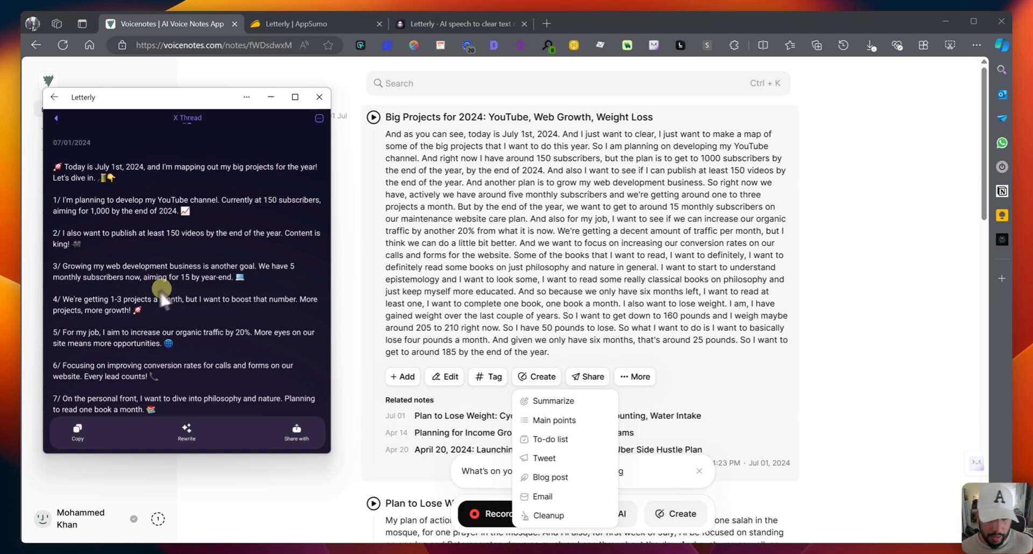
{"action": "scroll", "coordinate": [168, 291], "scroll_direction": "down", "scroll_amount": 3}
{"action": "scroll", "coordinate": [165, 320], "scroll_direction": "down", "scroll_amount": 3}
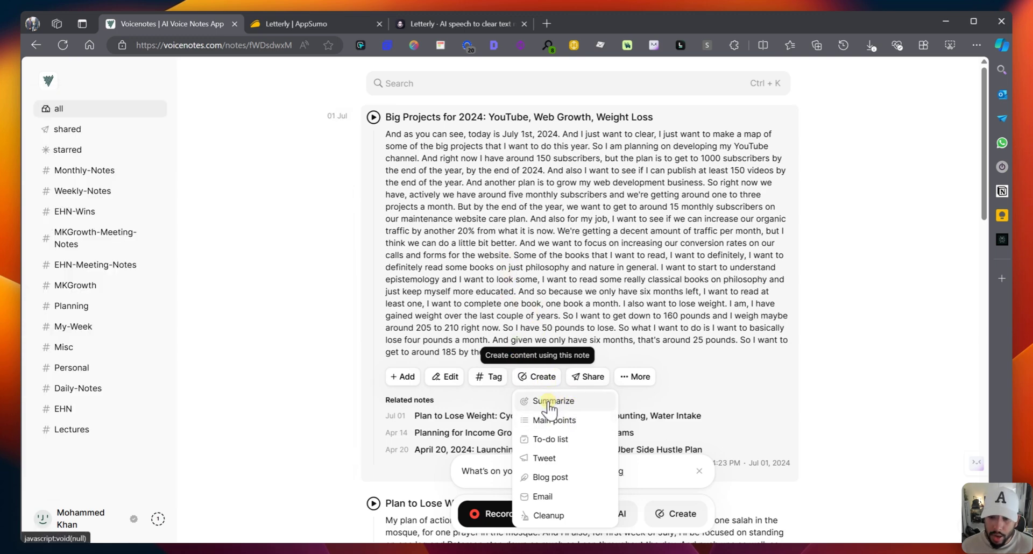
Step: Generate a summary, main points and a to-do list from the "Big Projects for 2024" note in Voicenotes
{"action": "left_click", "coordinate": [549, 401]}
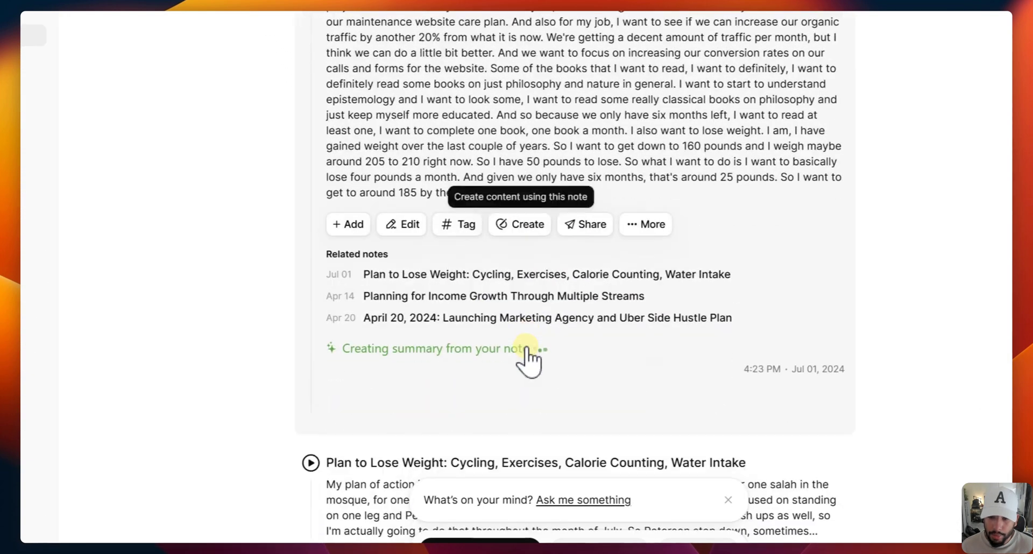
{"action": "left_click", "coordinate": [526, 226]}
{"action": "left_click", "coordinate": [545, 277]}
{"action": "left_click", "coordinate": [526, 226]}
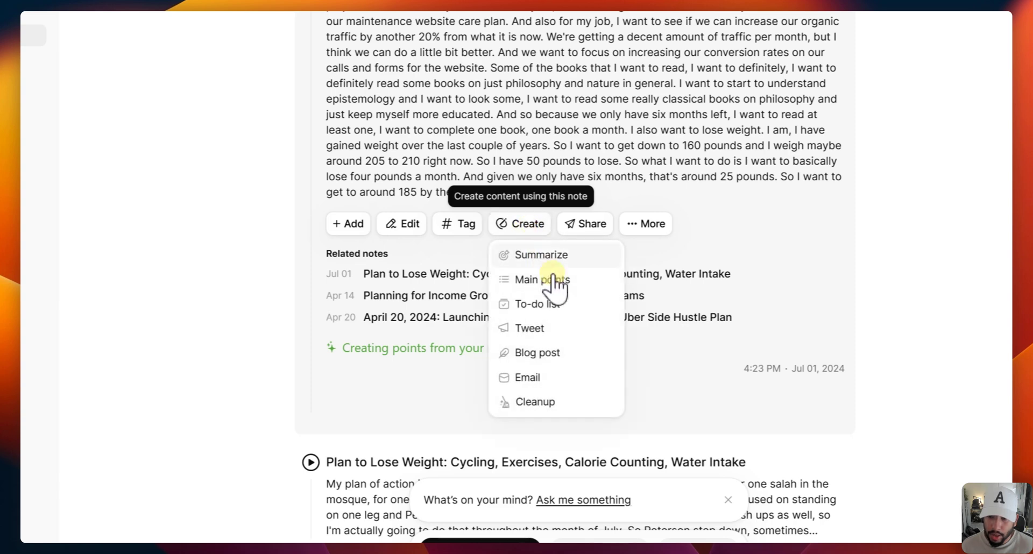
{"action": "left_click", "coordinate": [538, 304]}
Step: Generate a tweet, blog post, email and cleanup version from the "Big Projects for 2024" note
{"action": "left_click", "coordinate": [525, 226]}
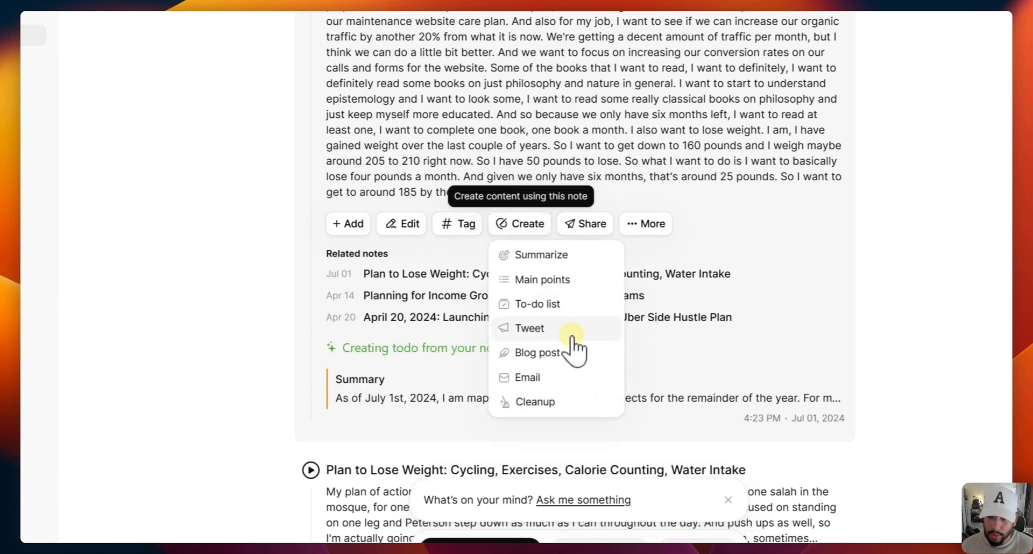
{"action": "left_click", "coordinate": [543, 330]}
{"action": "left_click", "coordinate": [525, 225]}
{"action": "left_click", "coordinate": [538, 353]}
{"action": "left_click", "coordinate": [518, 231]}
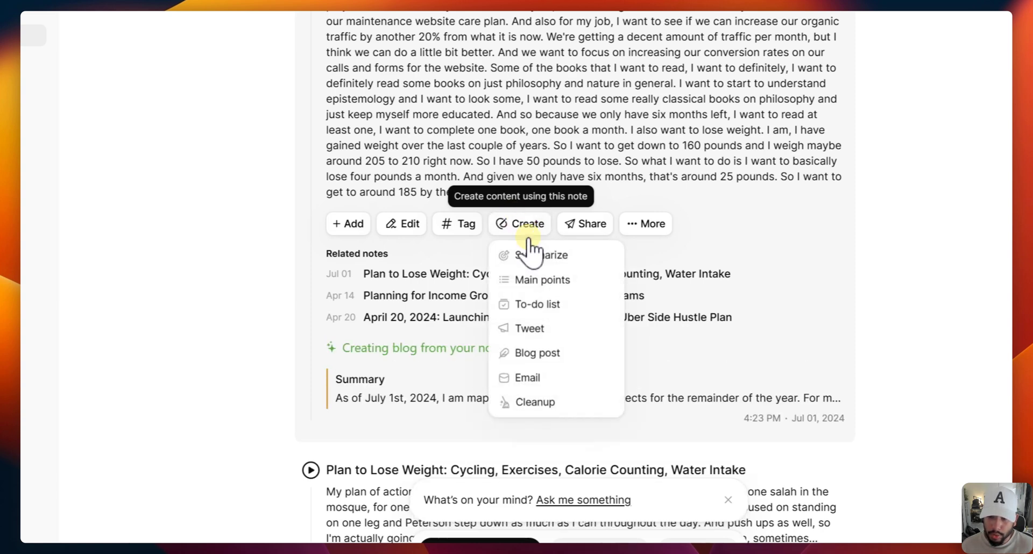
{"action": "left_click", "coordinate": [532, 377]}
{"action": "left_click", "coordinate": [523, 225]}
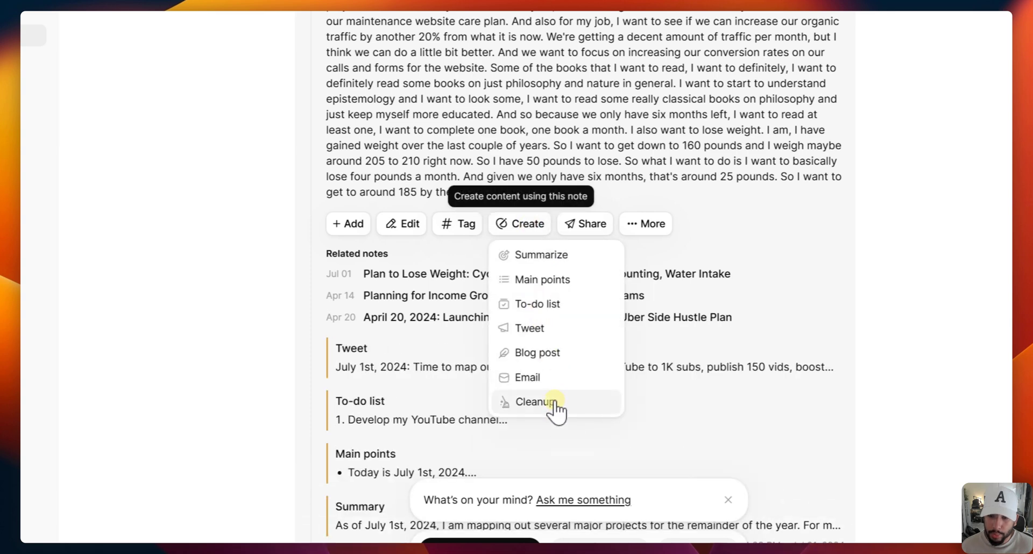
{"action": "left_click", "coordinate": [553, 403]}
Step: Expand the generated Summary and Main points under the projects note and read through both
{"action": "scroll", "coordinate": [473, 202], "scroll_direction": "down", "scroll_amount": 3}
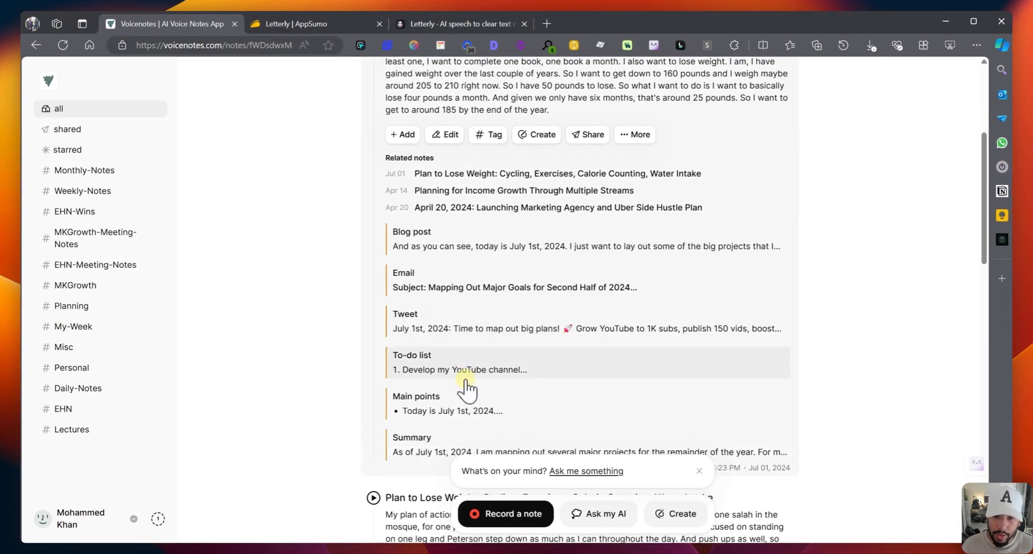
{"action": "scroll", "coordinate": [473, 377], "scroll_direction": "up", "scroll_amount": 1}
{"action": "scroll", "coordinate": [473, 376], "scroll_direction": "down", "scroll_amount": 4}
{"action": "left_click", "coordinate": [445, 317]}
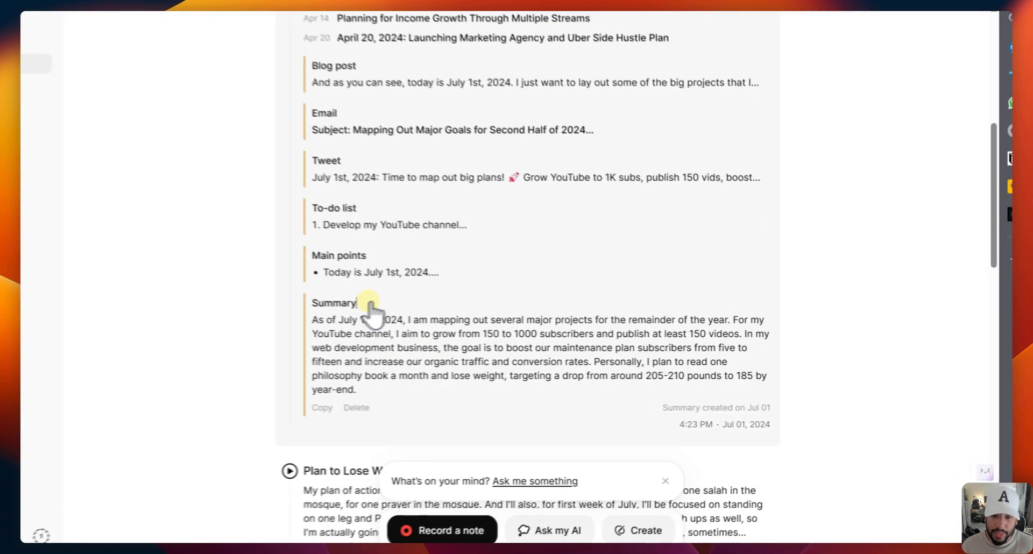
{"action": "left_click", "coordinate": [355, 263]}
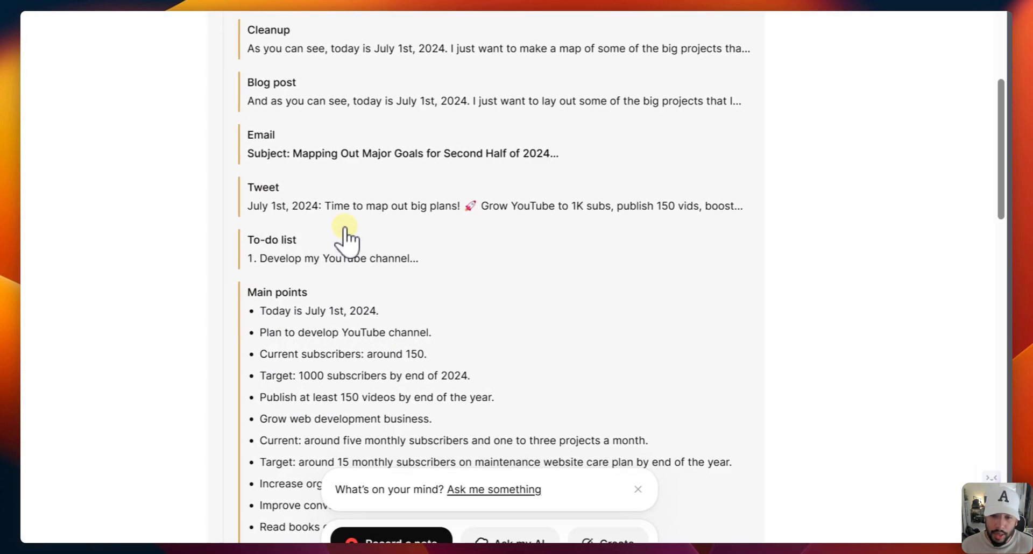
{"action": "scroll", "coordinate": [350, 301], "scroll_direction": "down", "scroll_amount": 8}
{"action": "left_click", "coordinate": [370, 307]}
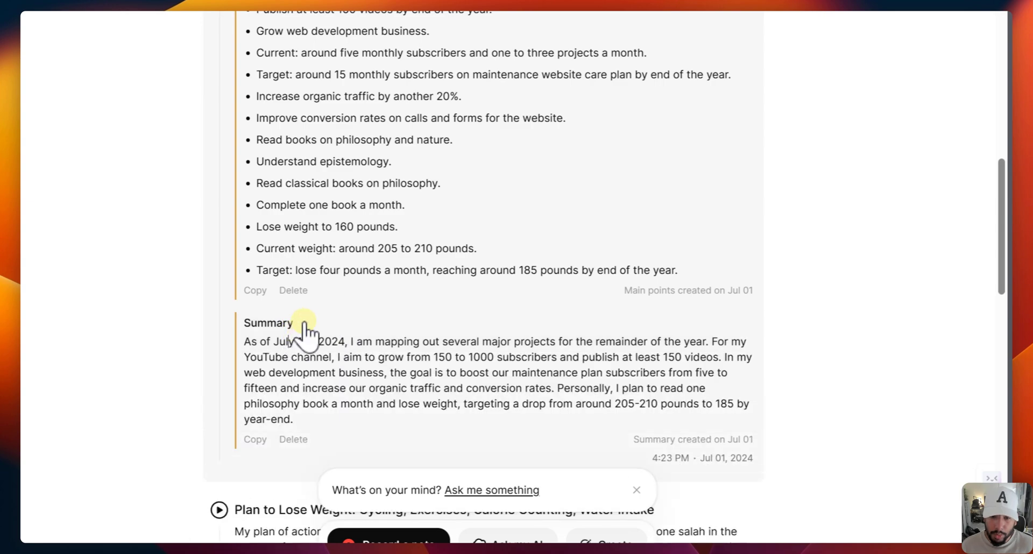
{"action": "scroll", "coordinate": [304, 331], "scroll_direction": "down", "scroll_amount": 2}
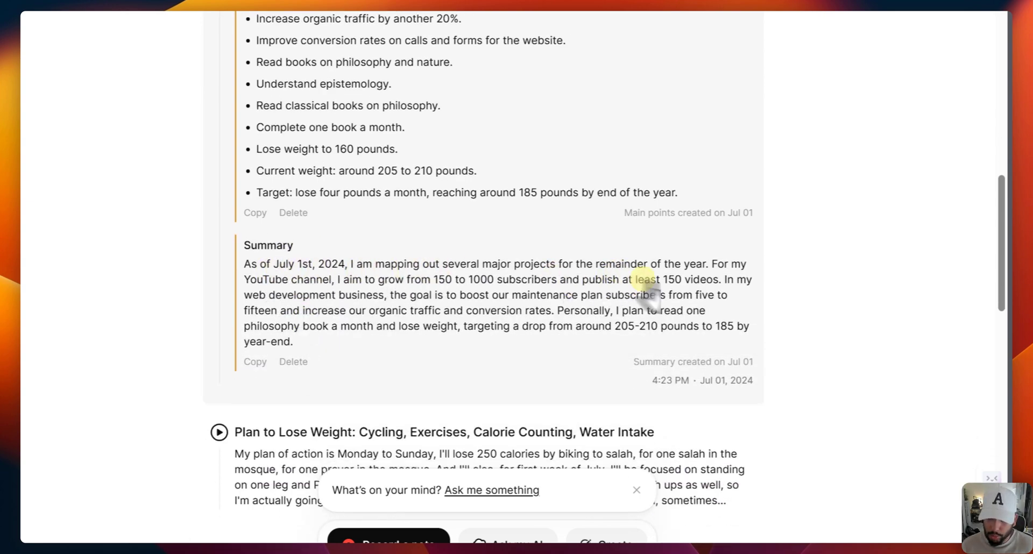
{"action": "scroll", "coordinate": [383, 358], "scroll_direction": "up", "scroll_amount": 4}
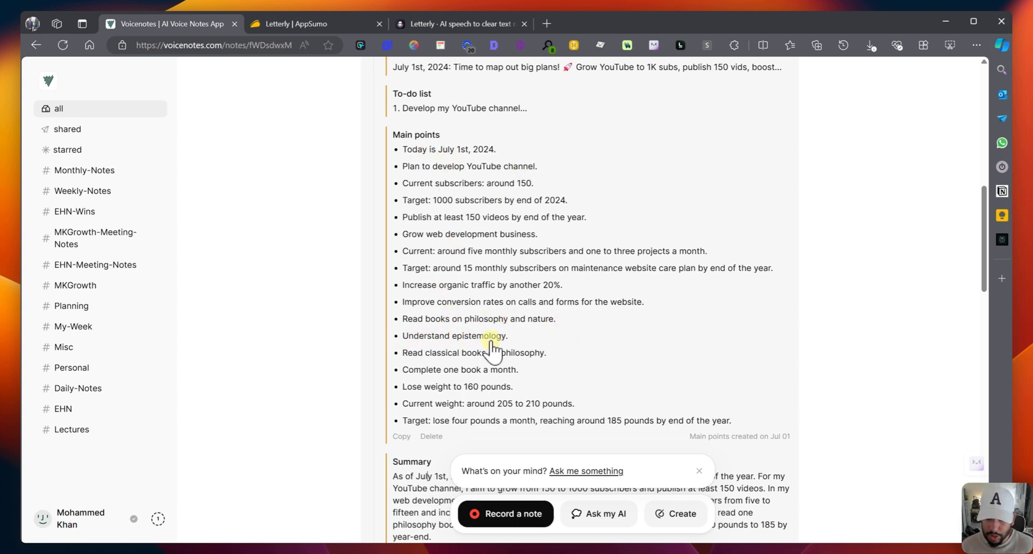
{"action": "scroll", "coordinate": [516, 369], "scroll_direction": "up", "scroll_amount": 5}
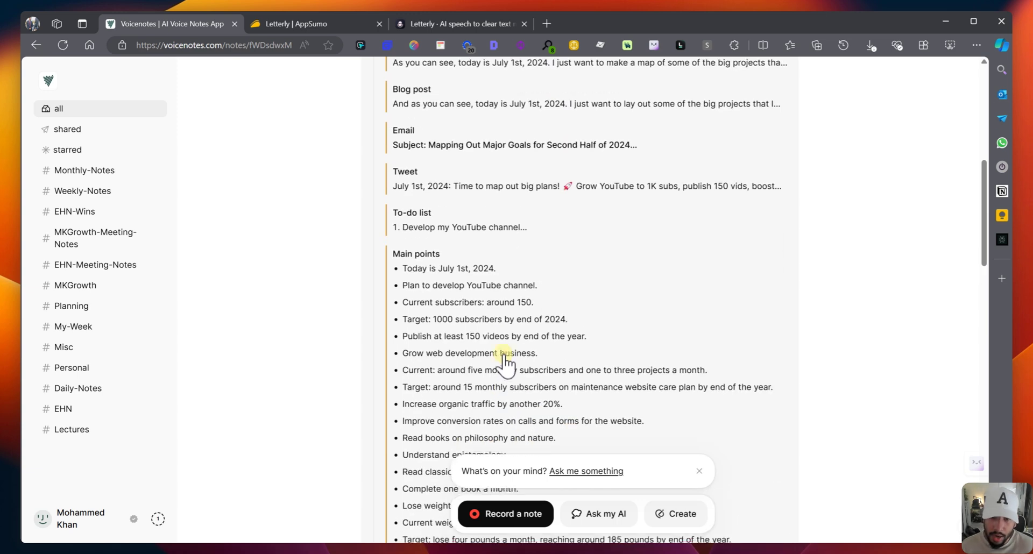
Step: Expand and read the generated To-do list, Tweet, Email and Blog post versions of the projects note
{"action": "left_click", "coordinate": [437, 213]}
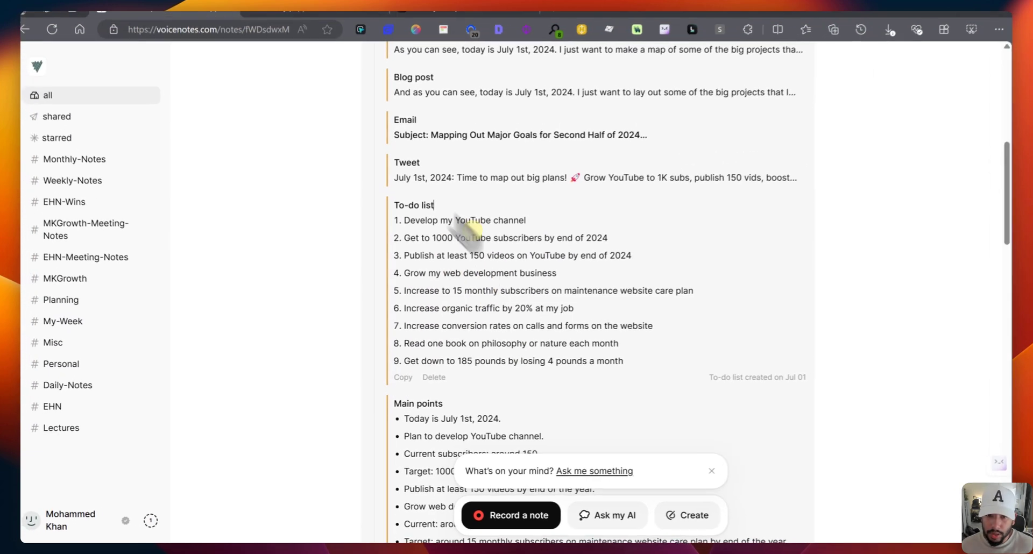
{"action": "left_click", "coordinate": [422, 177]}
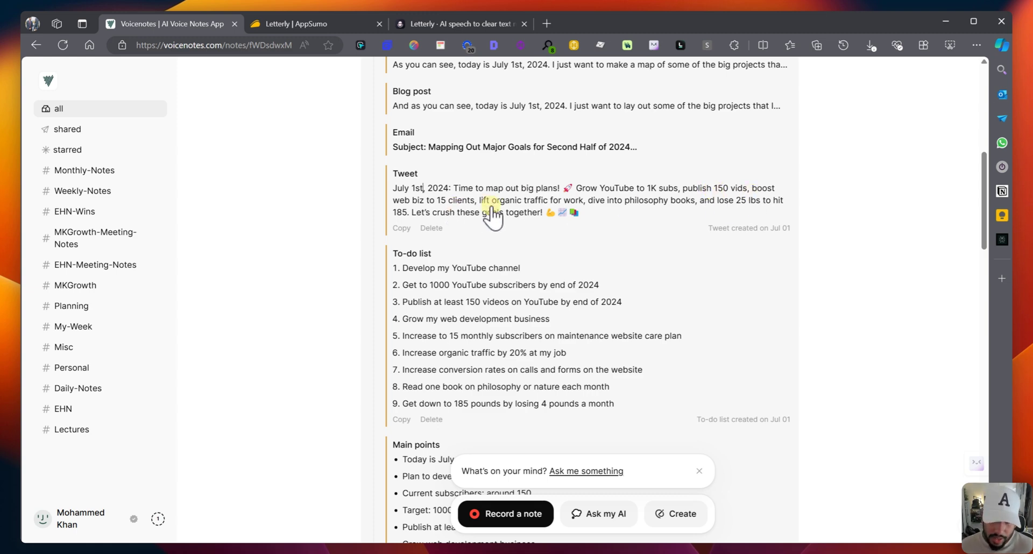
{"action": "scroll", "coordinate": [541, 306], "scroll_direction": "up", "scroll_amount": 1}
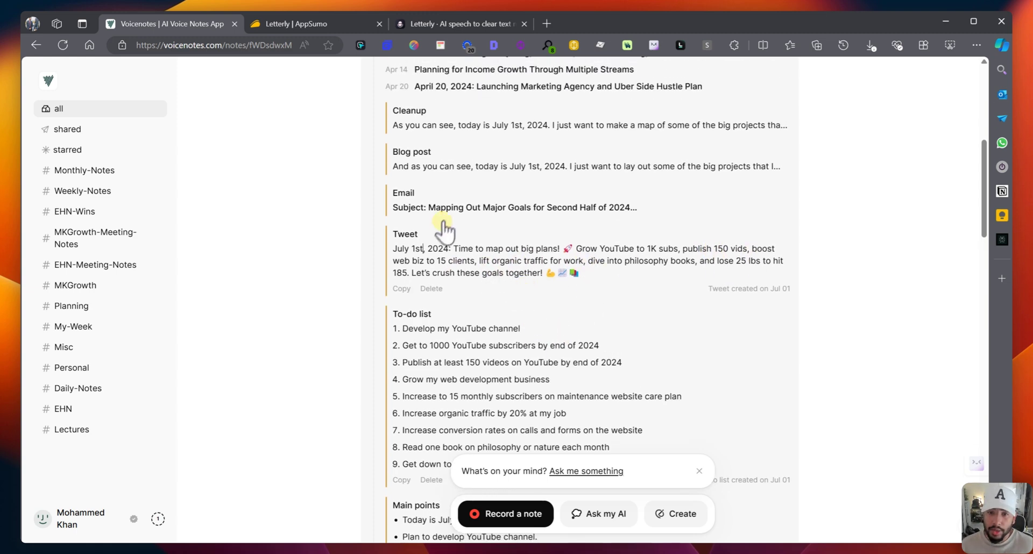
{"action": "left_click", "coordinate": [447, 224]}
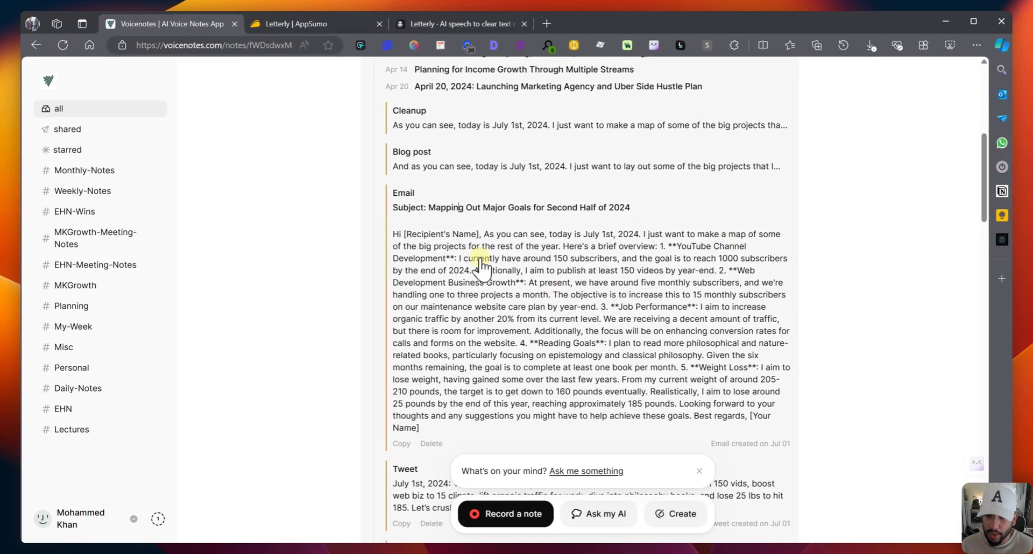
{"action": "left_click", "coordinate": [451, 166]}
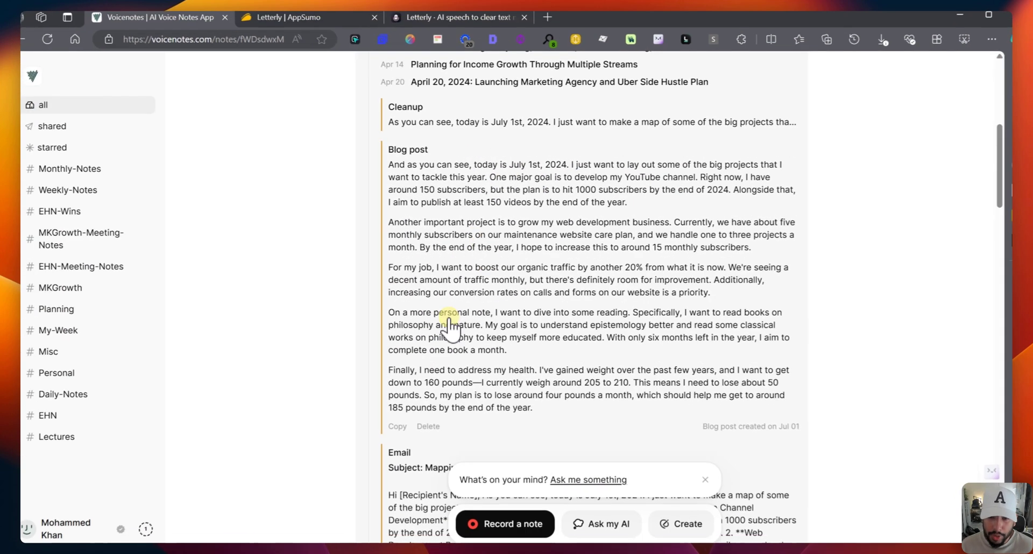
Step: Expand the Cleanup version of the projects note and read through its structured sections
{"action": "scroll", "coordinate": [450, 323], "scroll_direction": "up", "scroll_amount": 3}
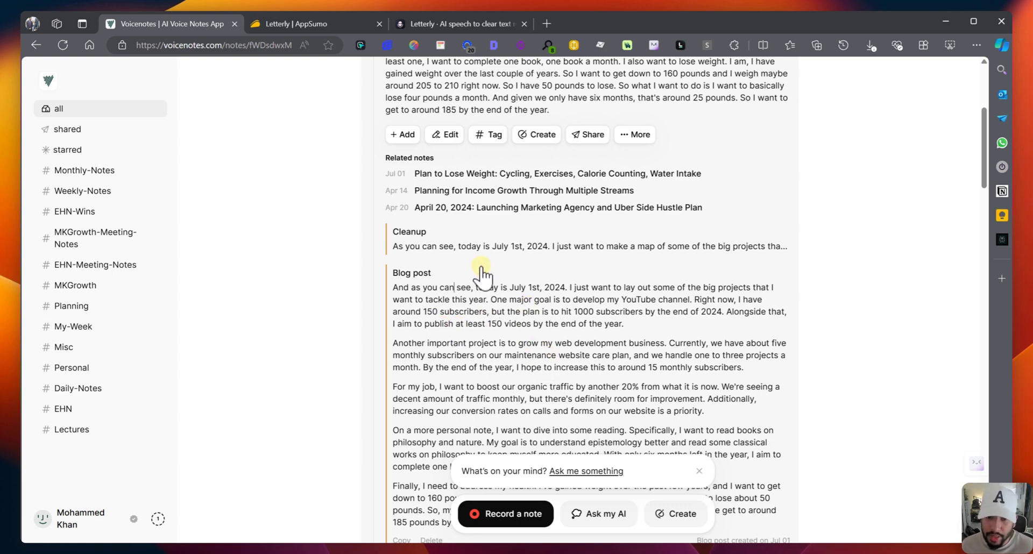
{"action": "left_click", "coordinate": [467, 248]}
{"action": "mouse_move", "coordinate": [440, 179]}
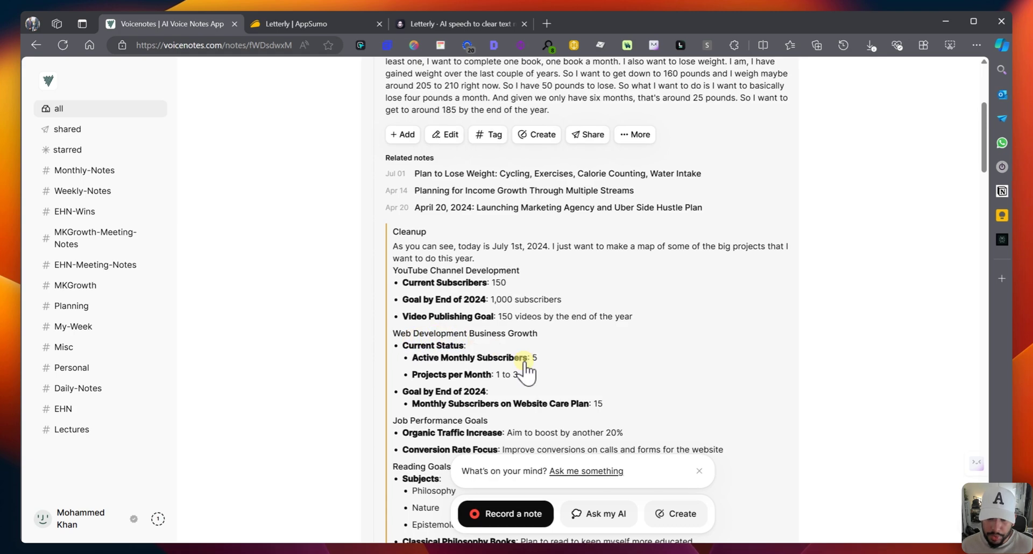
{"action": "scroll", "coordinate": [526, 371], "scroll_direction": "down", "scroll_amount": 6}
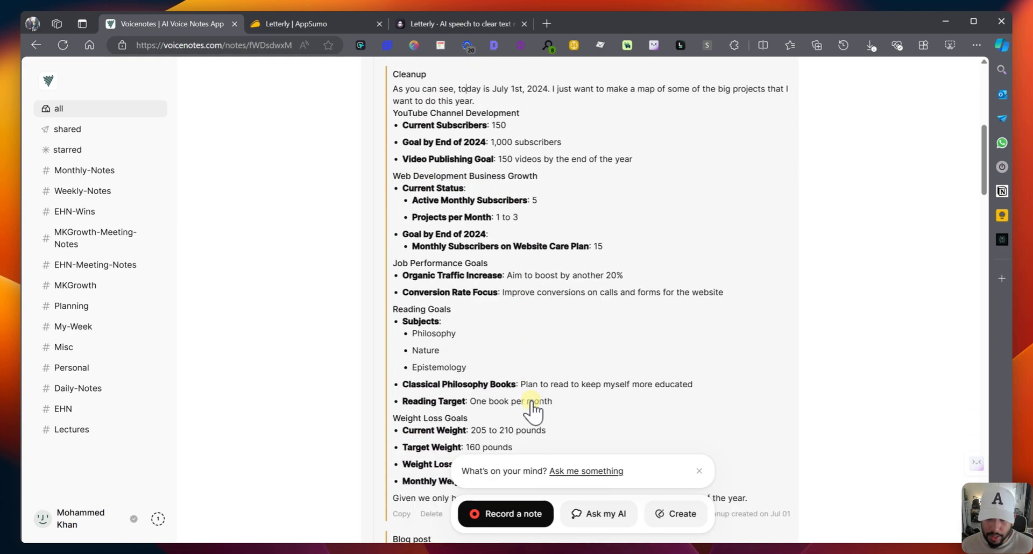
{"action": "scroll", "coordinate": [467, 309], "scroll_direction": "up", "scroll_amount": 5}
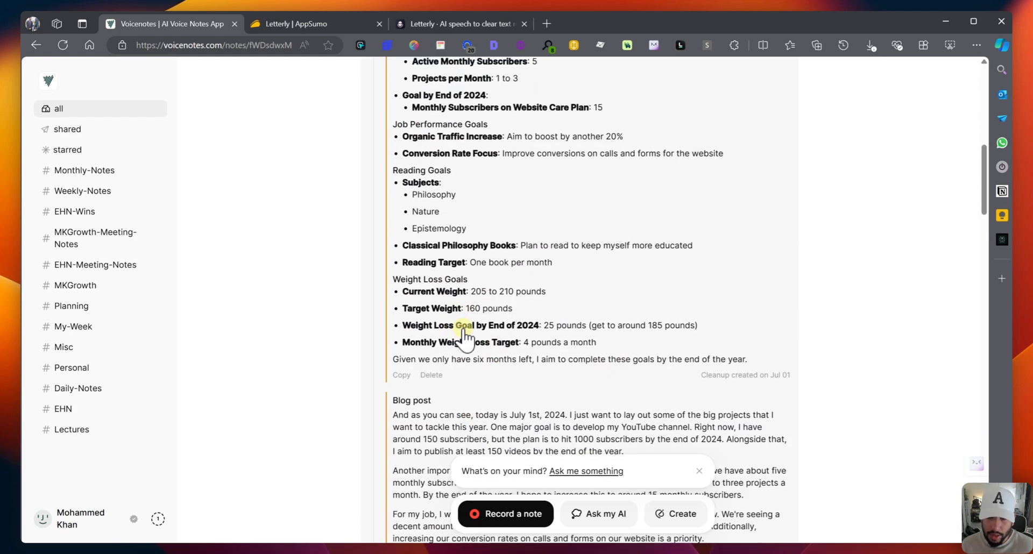
{"action": "scroll", "coordinate": [527, 293], "scroll_direction": "up", "scroll_amount": 4}
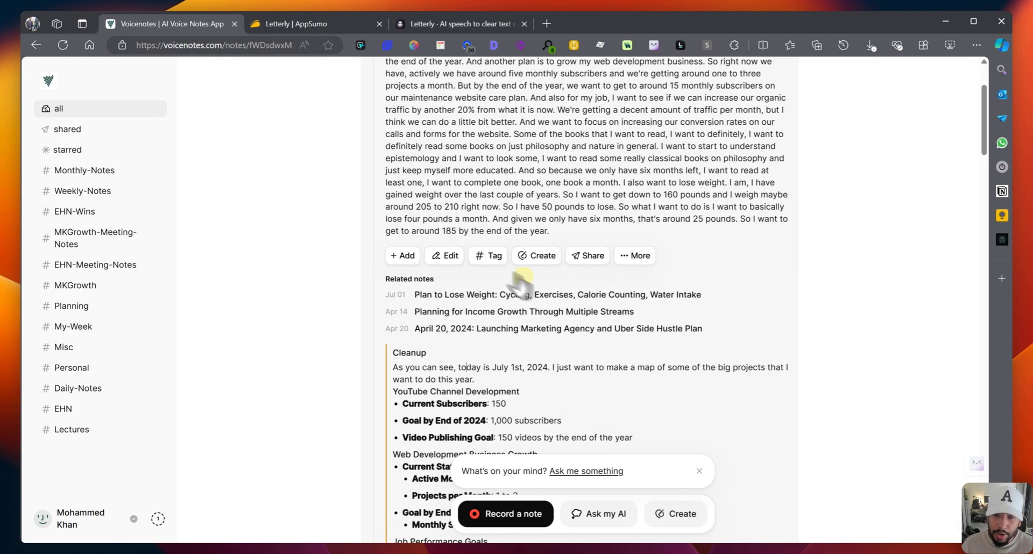
Step: Open the projects note's transcript for editing, select its whole text, cancel the edit, and reopen the note
{"action": "left_click", "coordinate": [451, 257]}
{"action": "left_click_drag", "start_coordinate": [380, 154], "coordinate": [630, 231]}
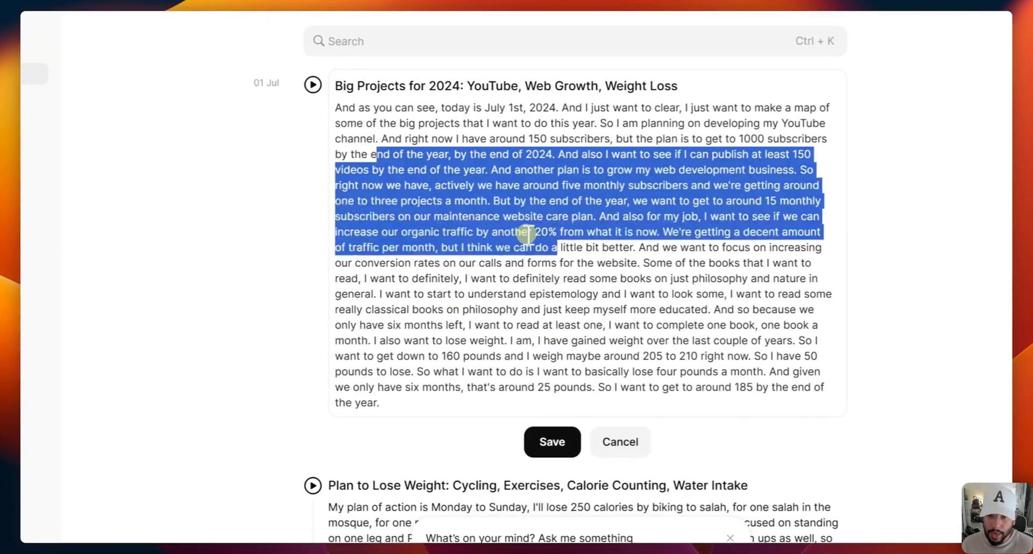
{"action": "key", "text": "ctrl+a"}
{"action": "left_click", "coordinate": [620, 410]}
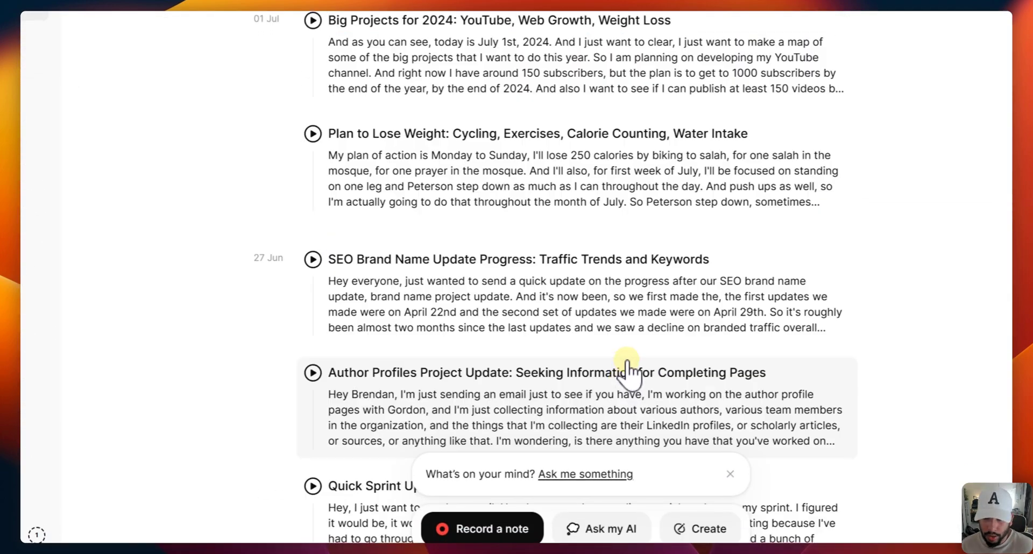
{"action": "scroll", "coordinate": [461, 203], "scroll_direction": "up", "scroll_amount": 2}
{"action": "left_click", "coordinate": [461, 177]}
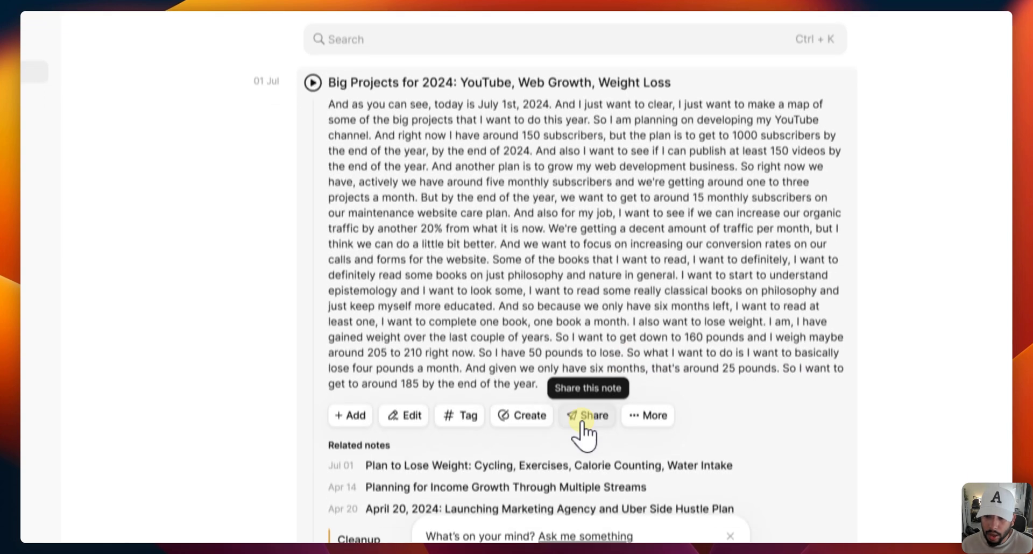
Step: View the projects note's additional options for regenerating the title or transcript and deleting, and dismiss them
{"action": "left_click", "coordinate": [651, 415]}
{"action": "scroll", "coordinate": [578, 392], "scroll_direction": "down", "scroll_amount": 2}
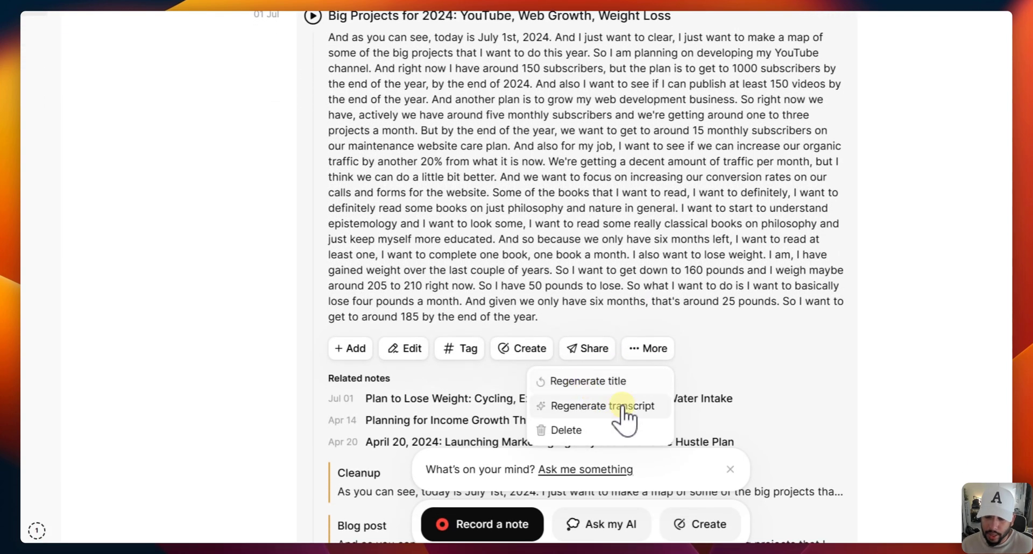
{"action": "left_click", "coordinate": [472, 361]}
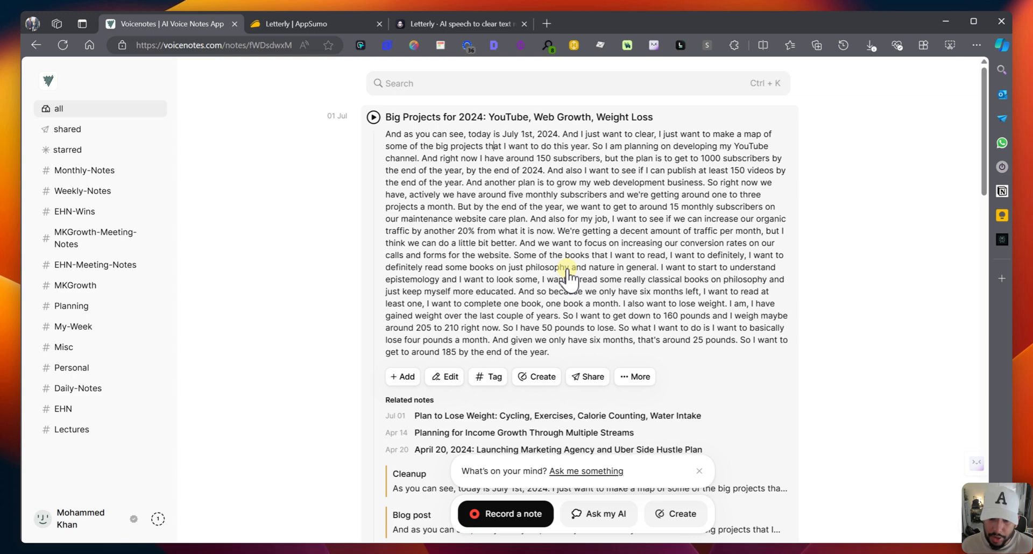
Step: Try threading a new voice recording onto the "Big Projects for 2024" note and cancel the recording
{"action": "left_click", "coordinate": [403, 380]}
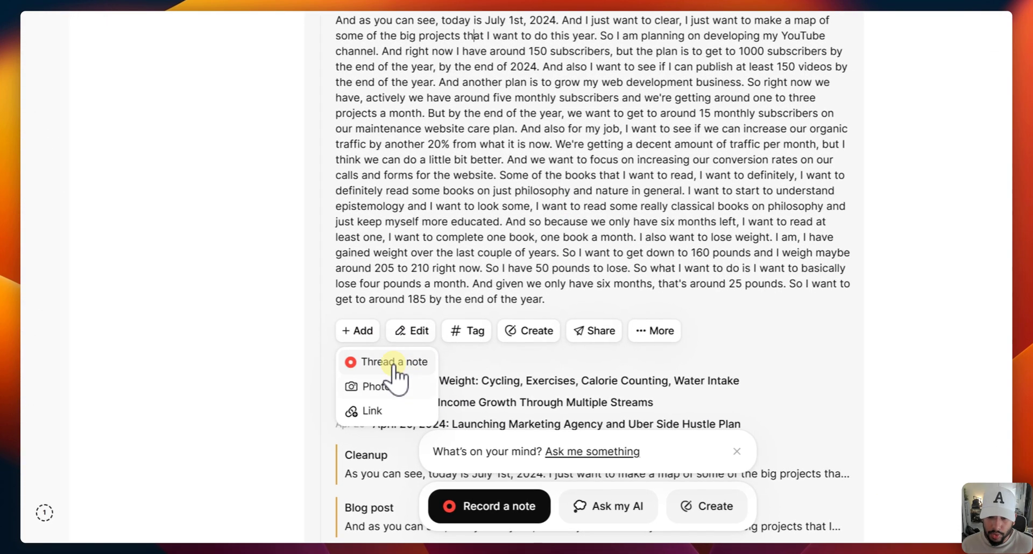
{"action": "left_click", "coordinate": [397, 364]}
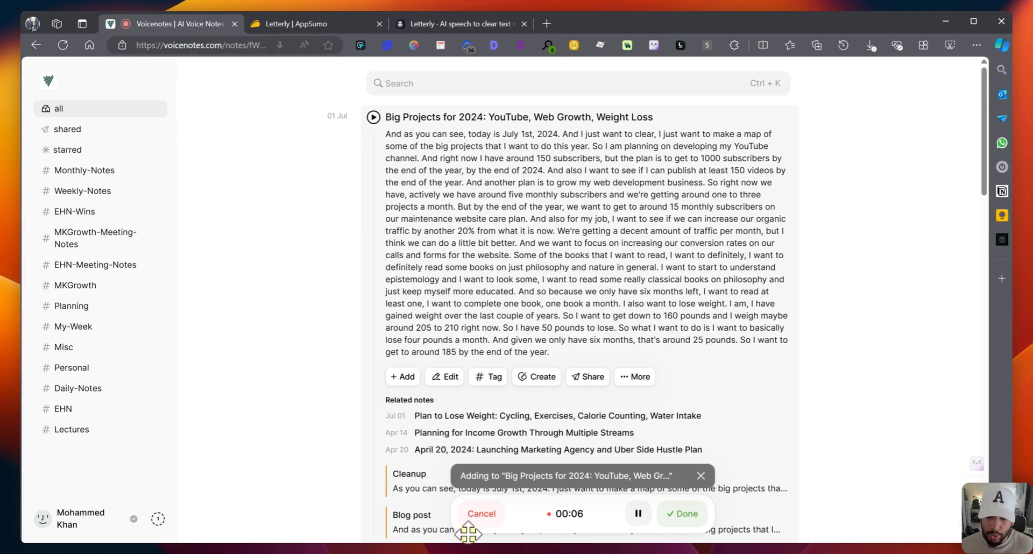
{"action": "left_click", "coordinate": [486, 515]}
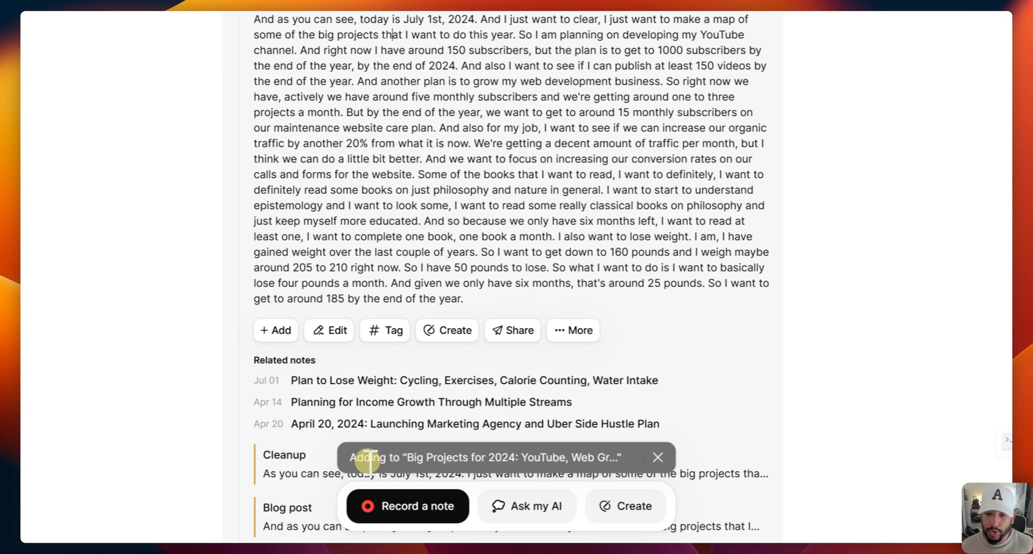
Step: Start attaching a photo to the projects note and cancel the file selection
{"action": "left_click", "coordinate": [273, 330]}
{"action": "left_click", "coordinate": [302, 386]}
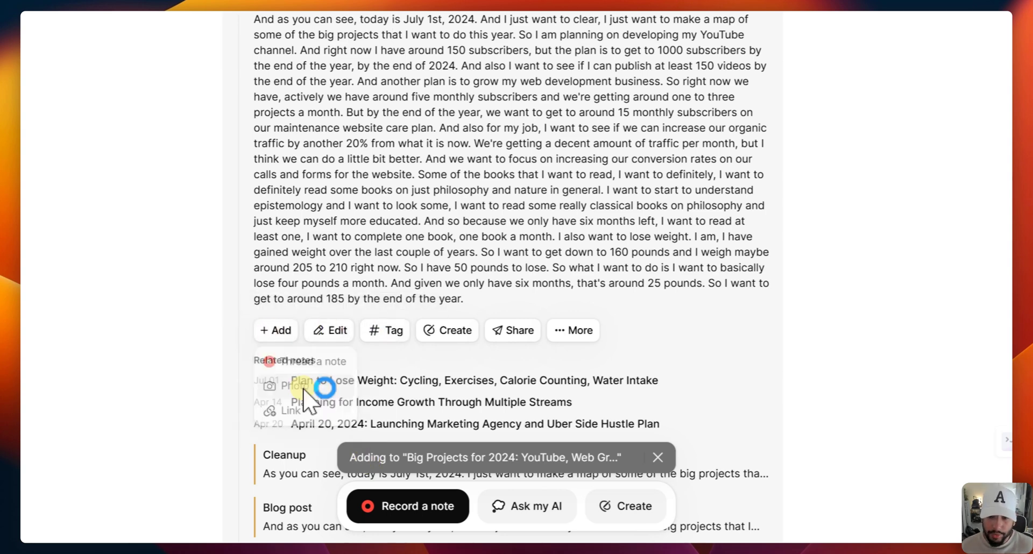
{"action": "left_click", "coordinate": [614, 219]}
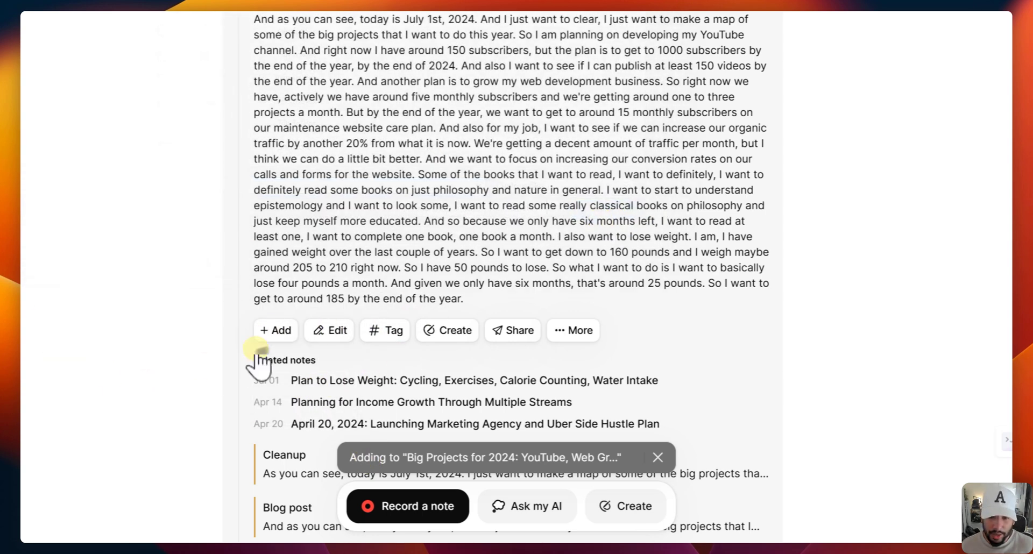
Step: Review what can be added to the projects note, and view its list of content creation types again
{"action": "left_click", "coordinate": [275, 330]}
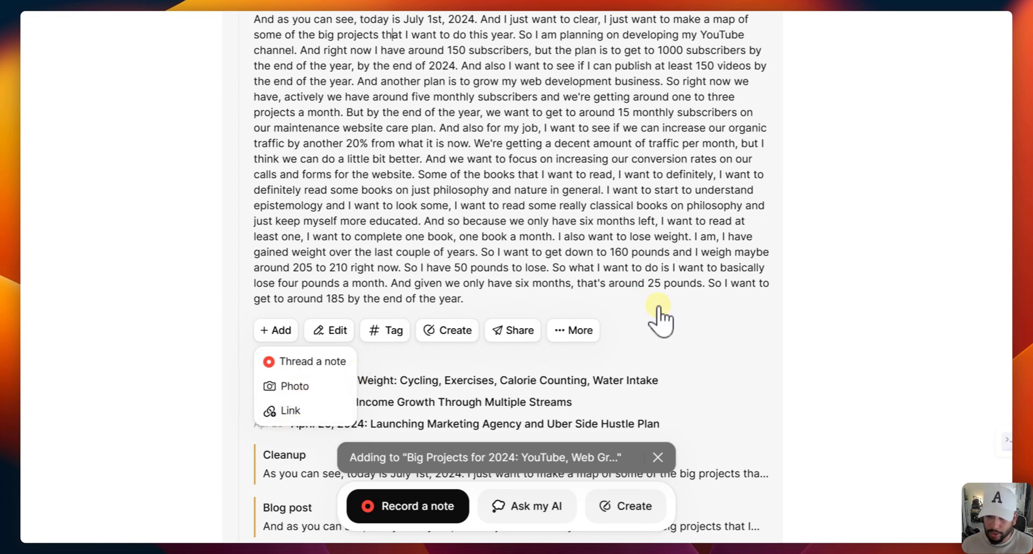
{"action": "left_click", "coordinate": [880, 158]}
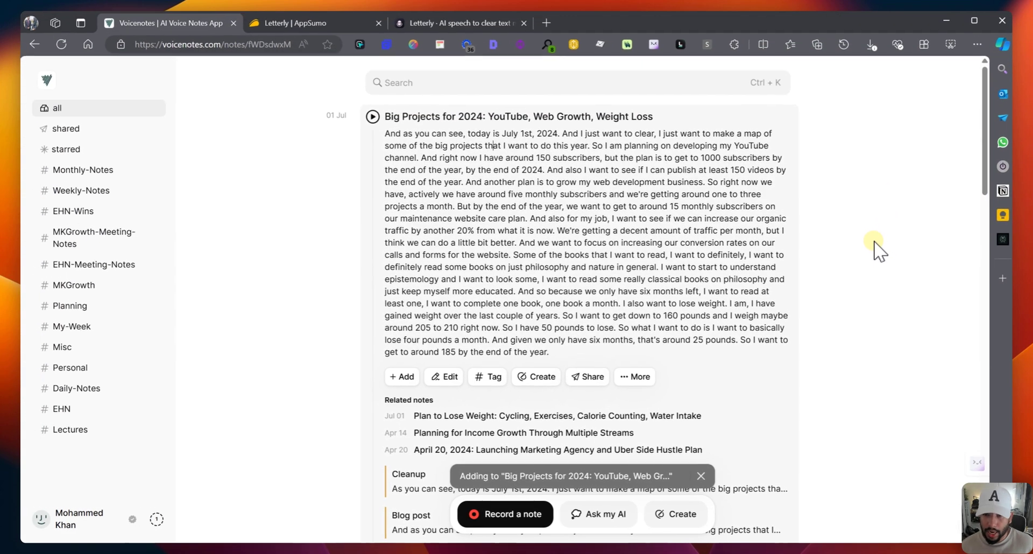
{"action": "left_click", "coordinate": [544, 378]}
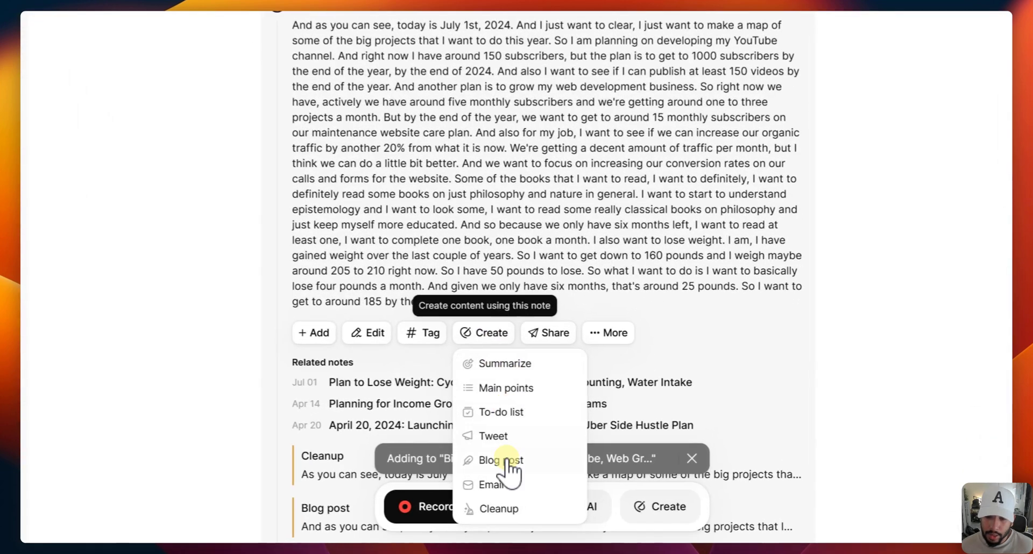
Step: Ask the AI about the notes: "what kind of books do i want to read end of this year"
{"action": "left_click", "coordinate": [727, 371]}
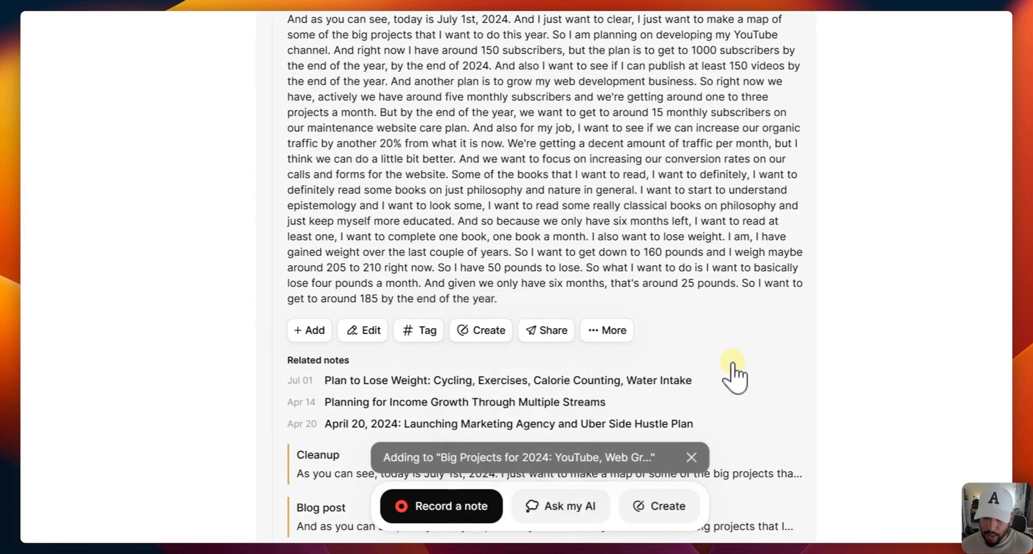
{"action": "left_click", "coordinate": [557, 522]}
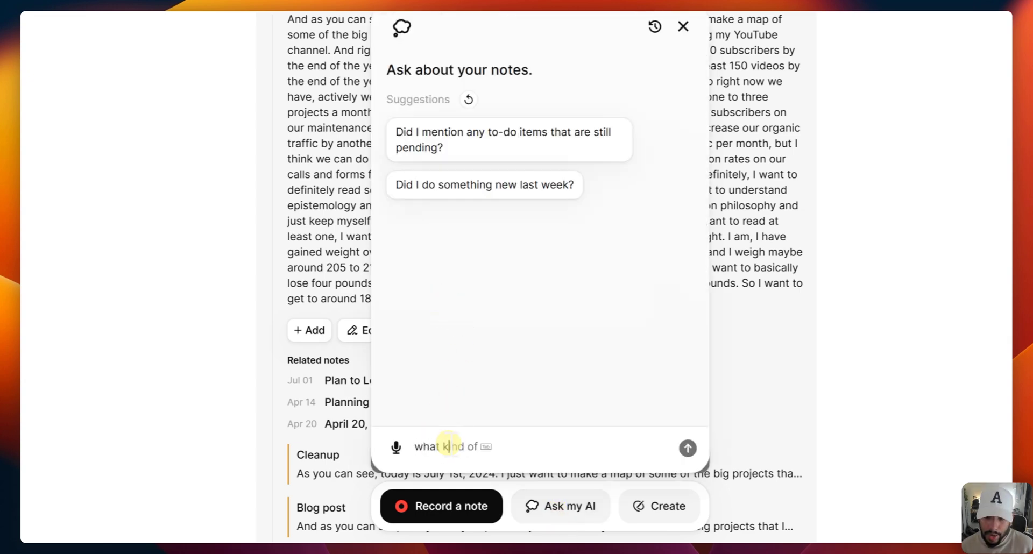
{"action": "type", "text": "what kind of books "}
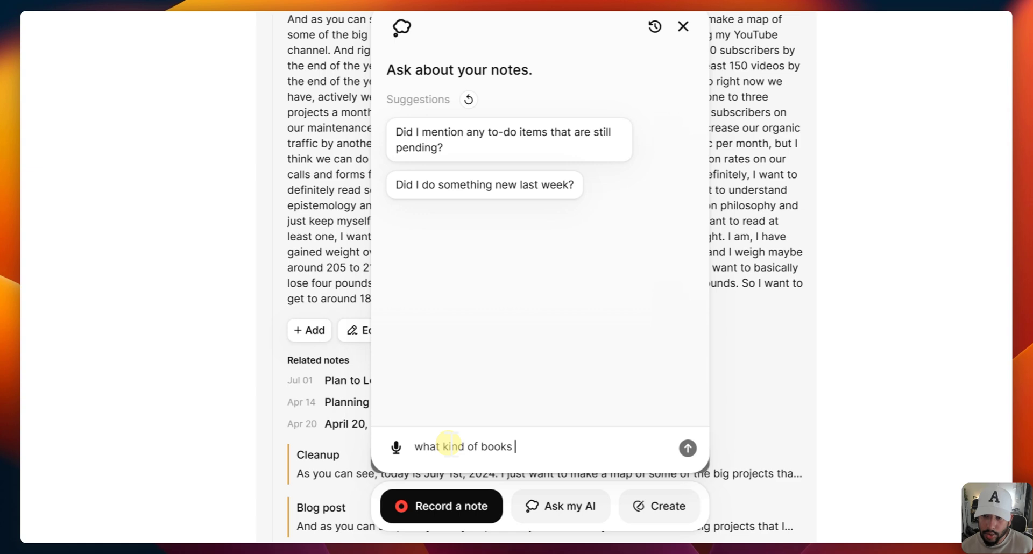
{"action": "type", "text": "do i want to read end"}
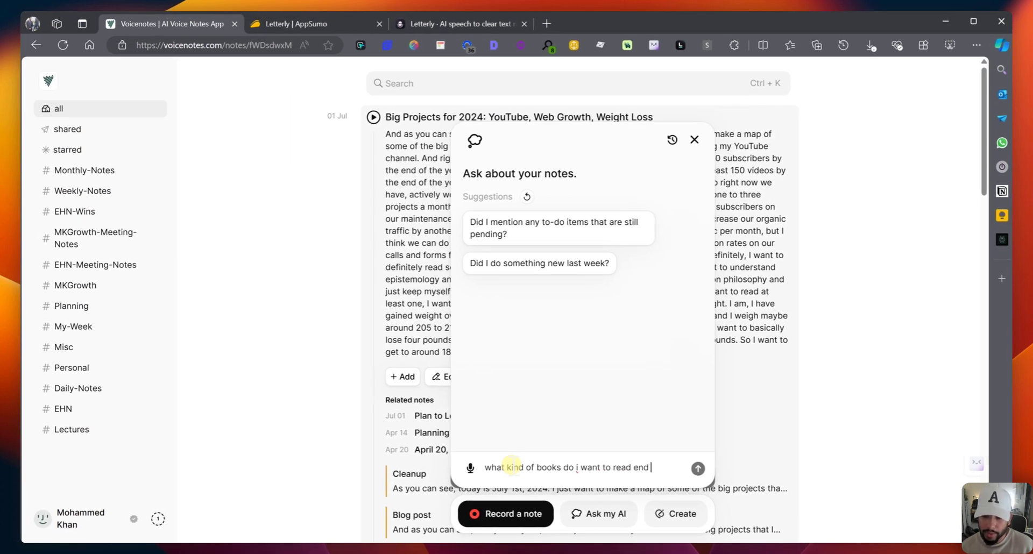
{"action": "type", "text": " of this year"}
{"action": "key", "text": "Return"}
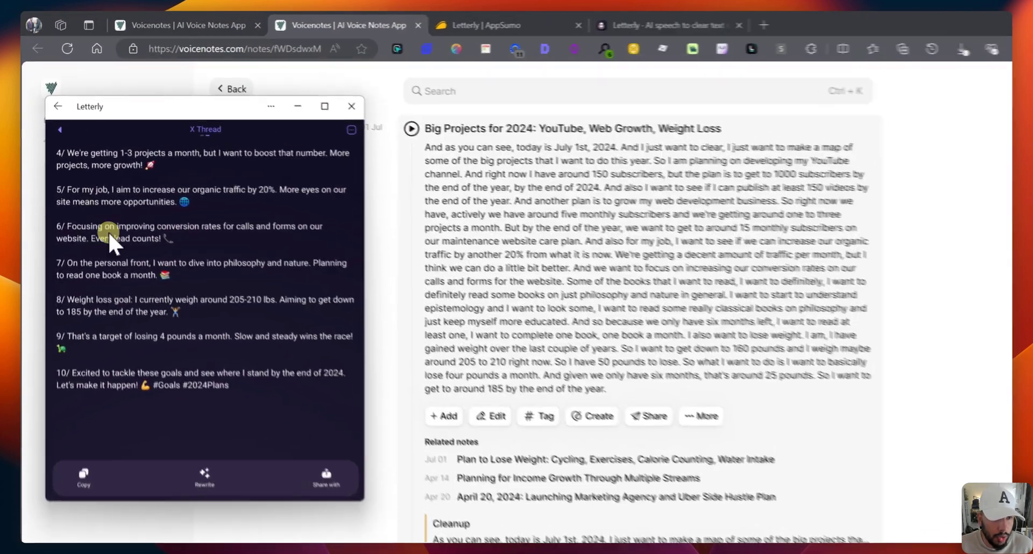
Step: Switch to Letterly and check that the X Thread text can be edited by placing the cursor in it
{"action": "left_click", "coordinate": [89, 201]}
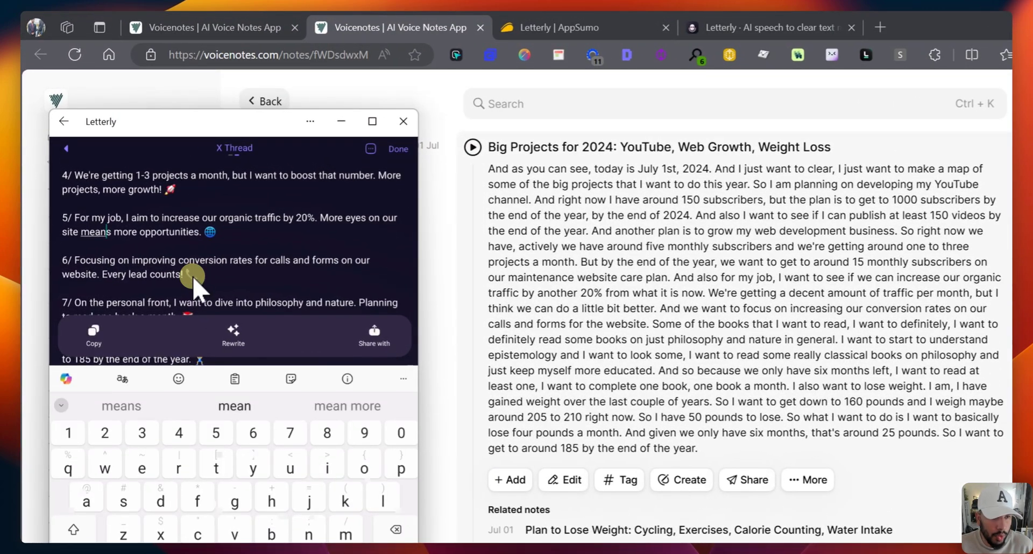
{"action": "left_click", "coordinate": [192, 275]}
{"action": "left_click", "coordinate": [92, 178]}
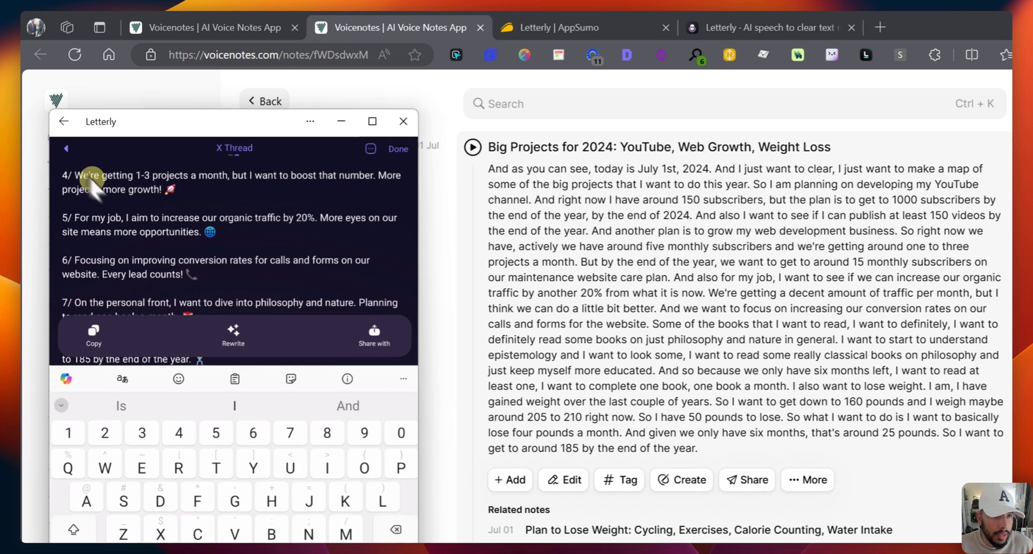
Step: Rewrite the original Letterly note as a LinkedIn Post
{"action": "left_click", "coordinate": [235, 334]}
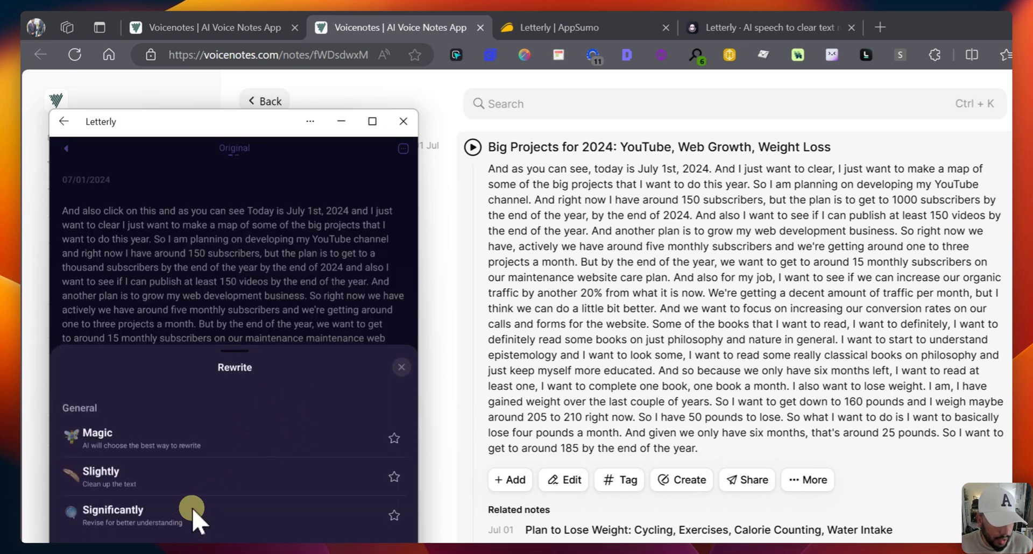
{"action": "scroll", "coordinate": [124, 524], "scroll_direction": "down", "scroll_amount": 5}
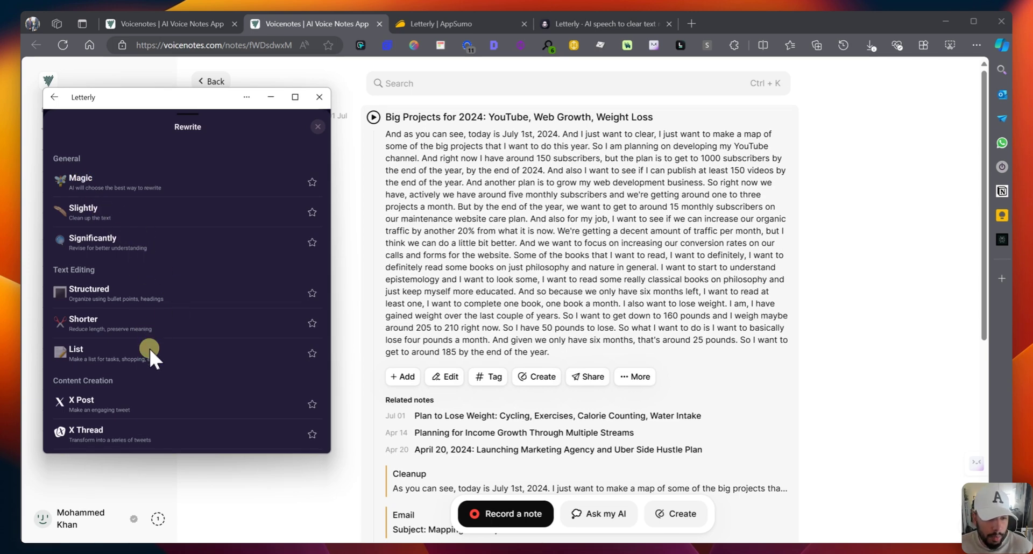
{"action": "scroll", "coordinate": [150, 344], "scroll_direction": "down", "scroll_amount": 1}
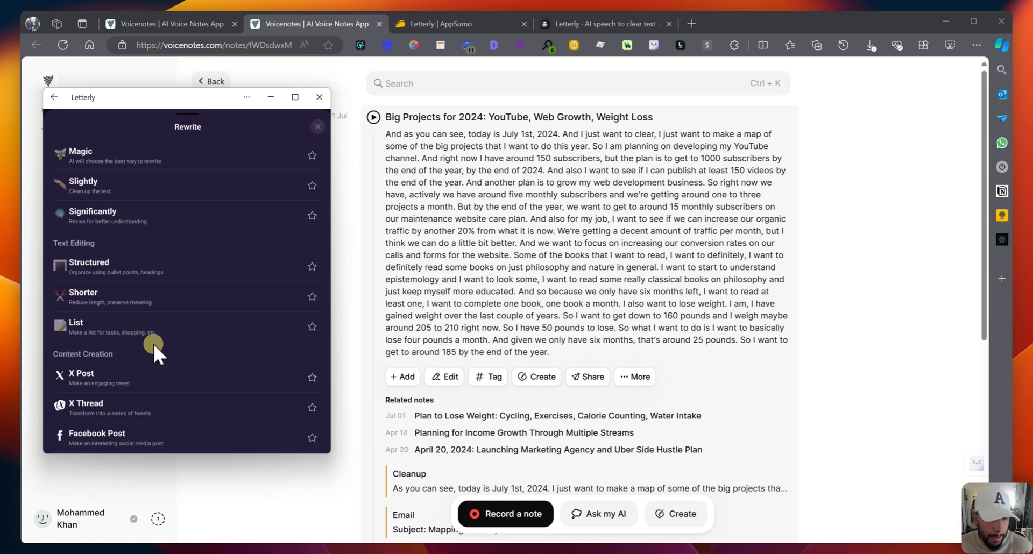
{"action": "scroll", "coordinate": [153, 342], "scroll_direction": "down", "scroll_amount": 2}
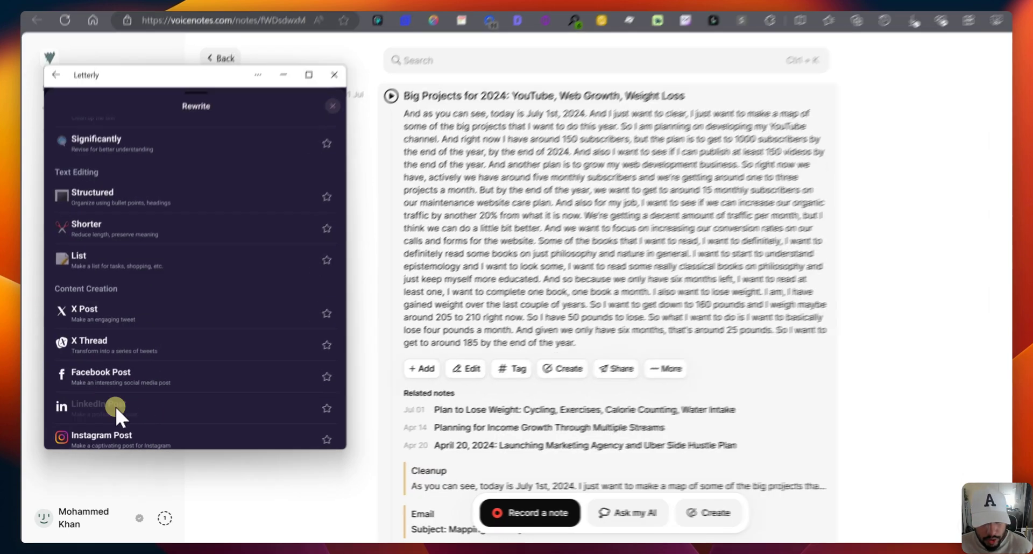
{"action": "left_click", "coordinate": [115, 405]}
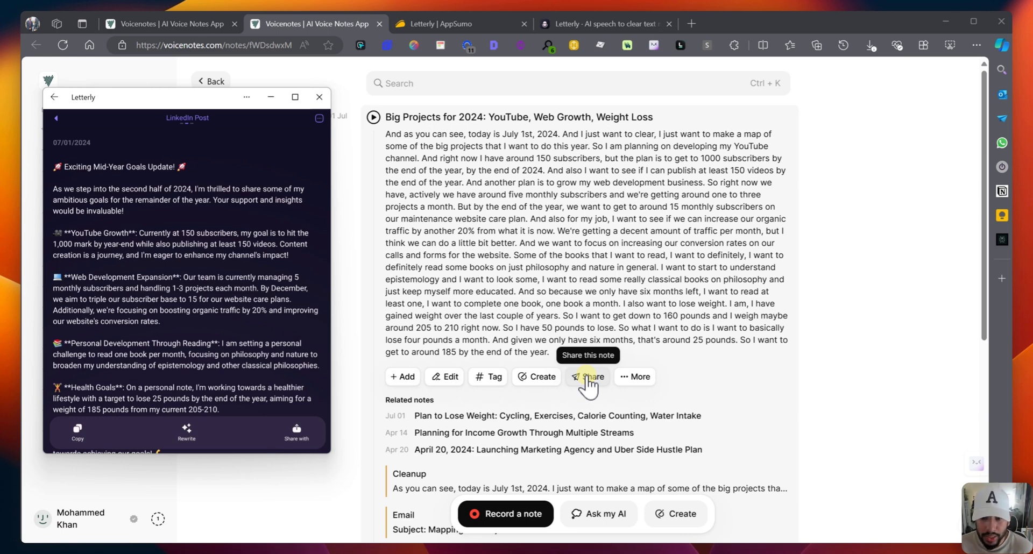
Step: Switch to Voicenotes, ask the AI "what are some of my tasks this week", and close the chat after reading the answer
{"action": "left_click", "coordinate": [601, 513]}
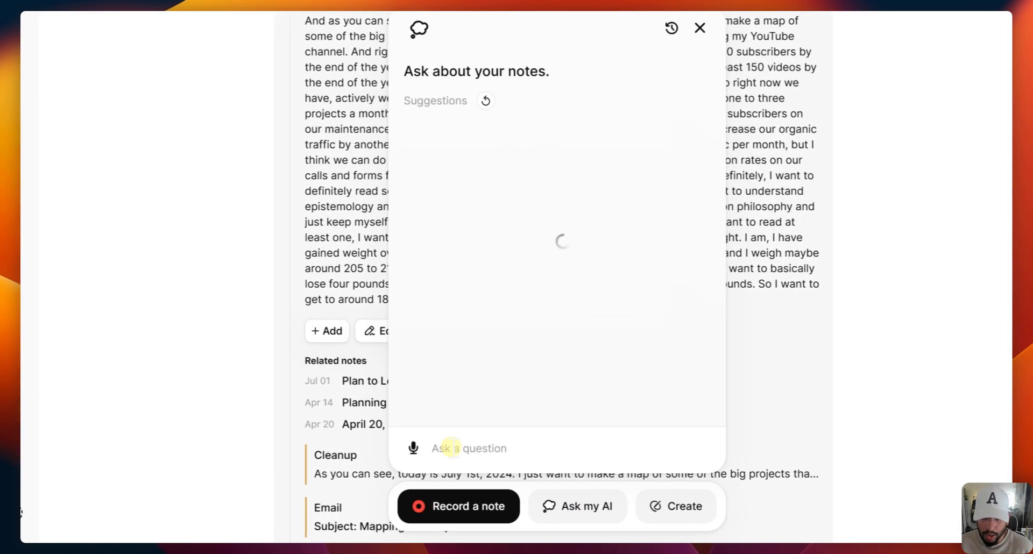
{"action": "type", "text": "what are some "}
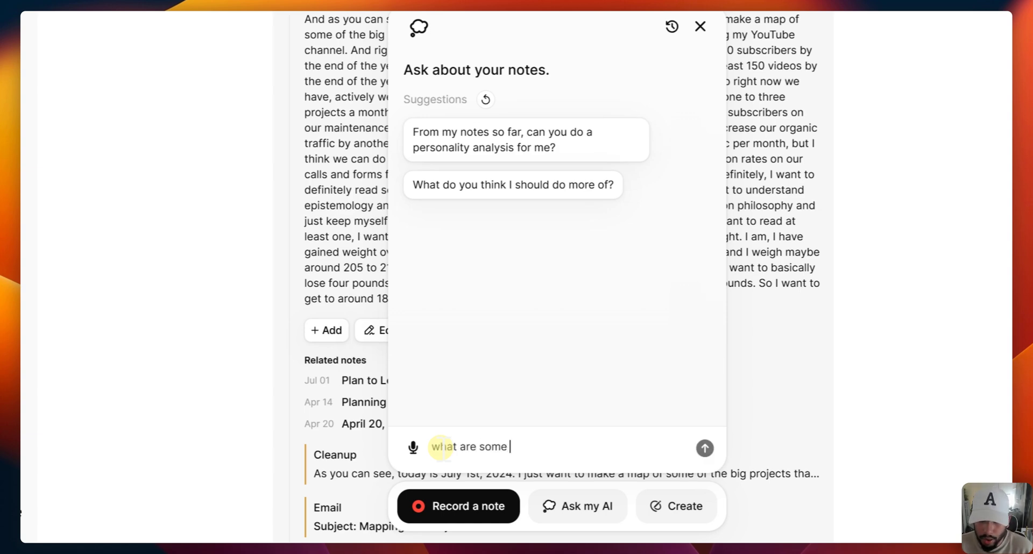
{"action": "type", "text": "of my tasks this week"}
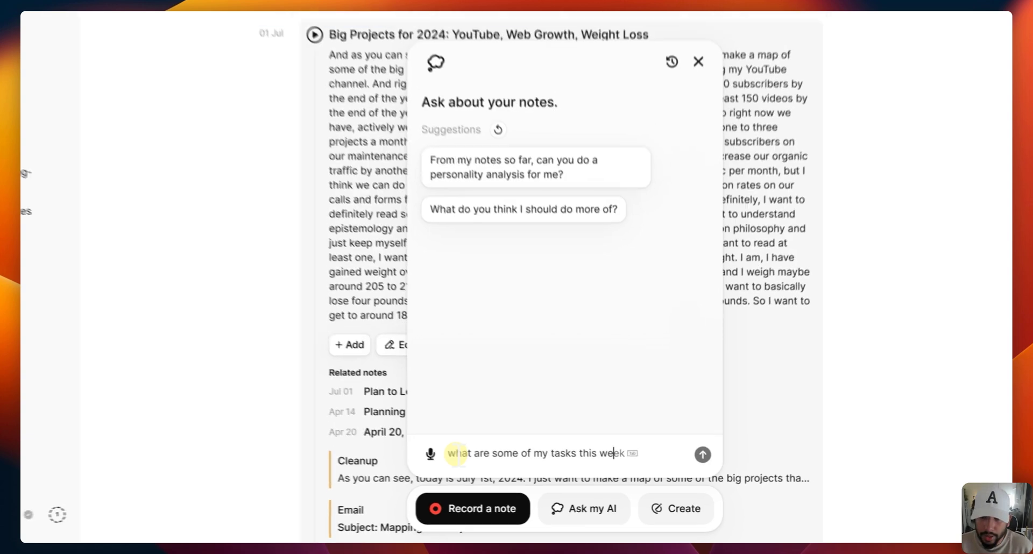
{"action": "key", "text": "Return"}
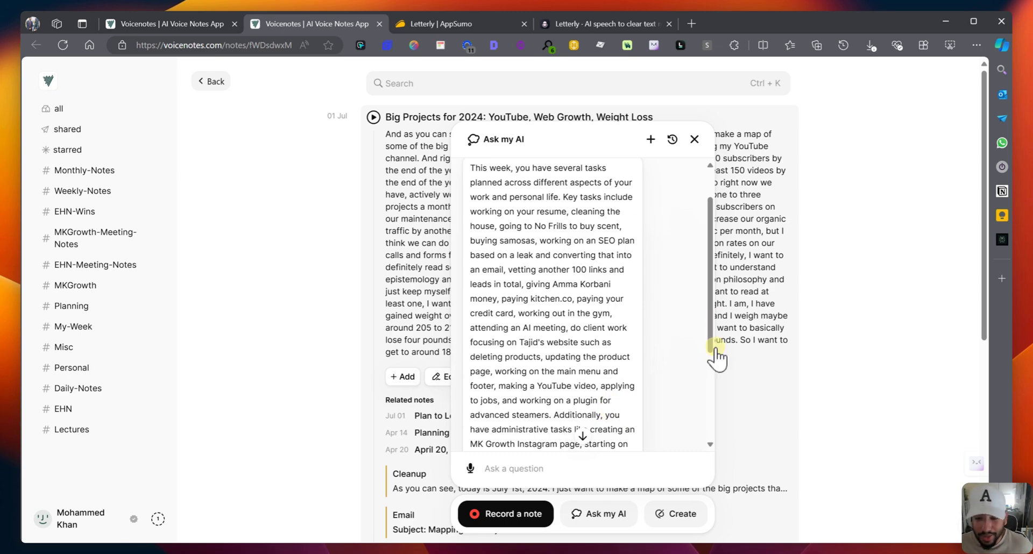
{"action": "left_click", "coordinate": [694, 139]}
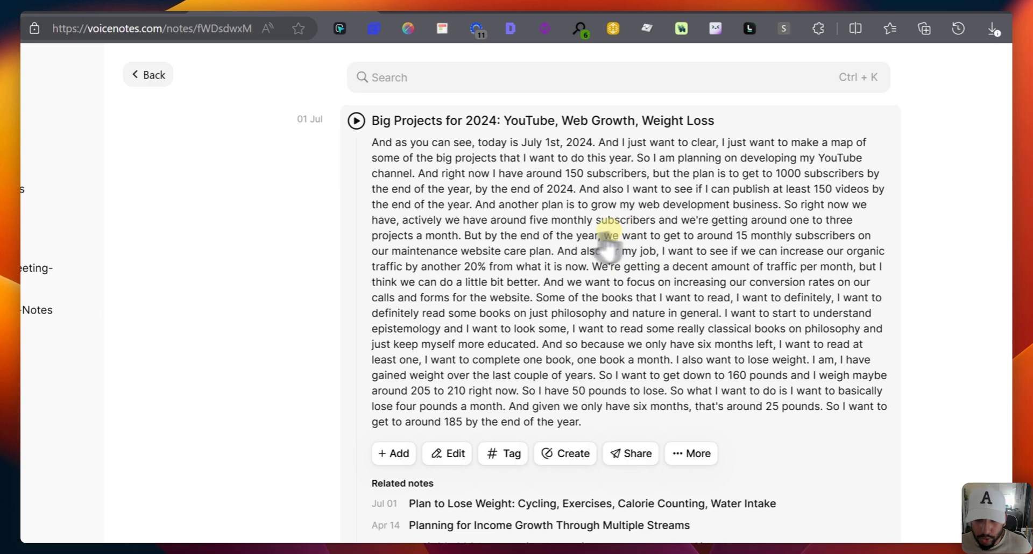
Step: Review the content generated under the projects note, and look over Letterly's reviews and one-time purchase plans on AppSumo
{"action": "scroll", "coordinate": [518, 444], "scroll_direction": "down", "scroll_amount": 5}
{"action": "scroll", "coordinate": [519, 334], "scroll_direction": "down", "scroll_amount": 4}
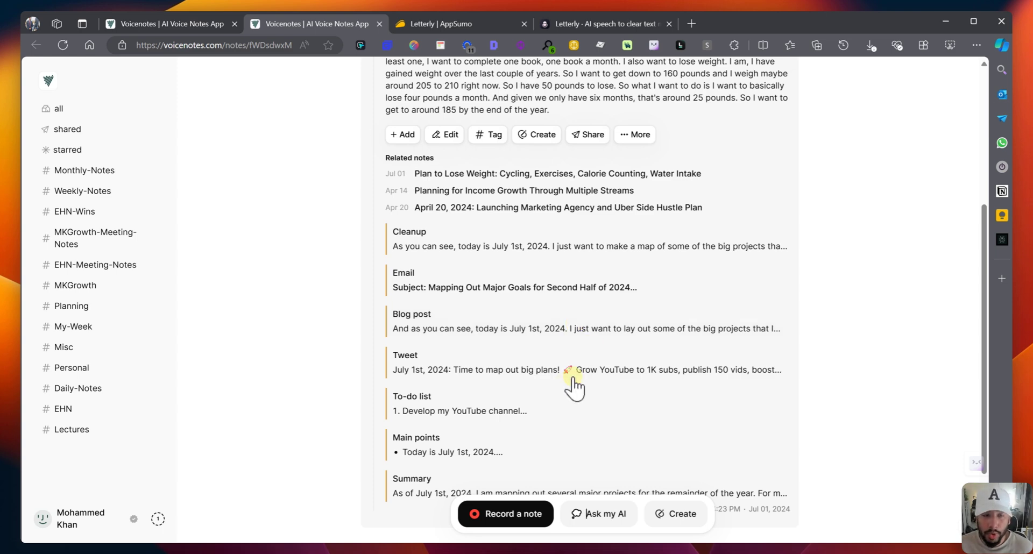
{"action": "left_click", "coordinate": [491, 23]}
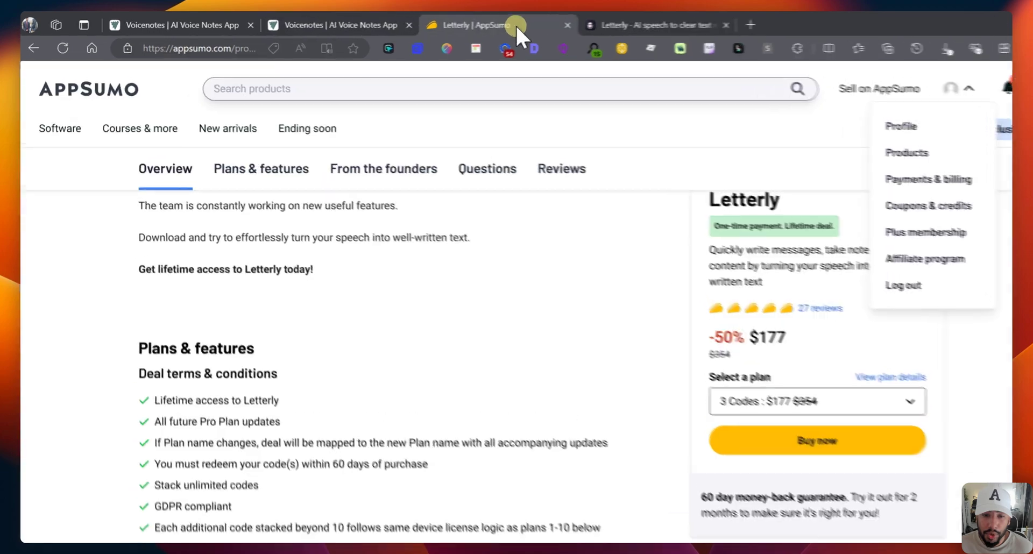
{"action": "scroll", "coordinate": [624, 390], "scroll_direction": "down", "scroll_amount": 15}
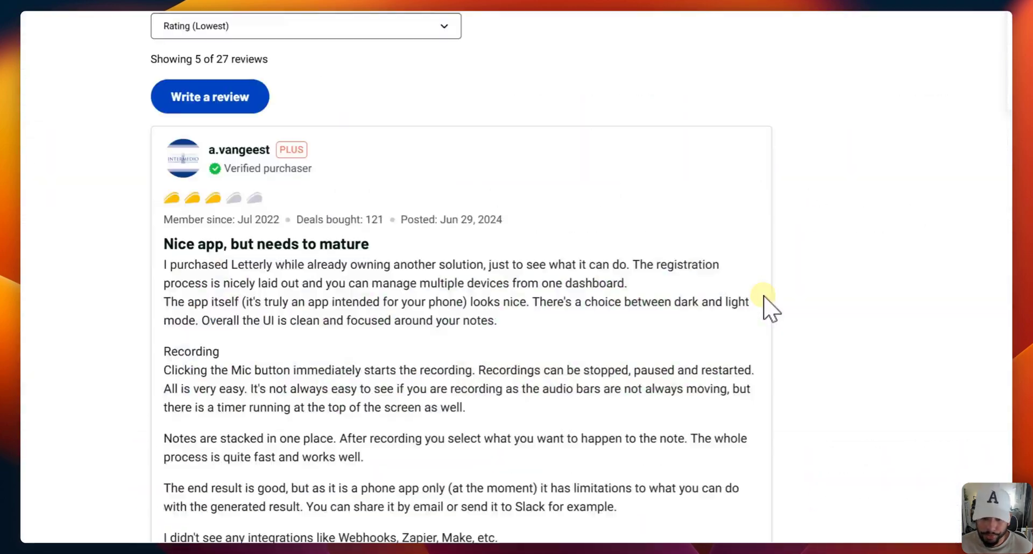
{"action": "scroll", "coordinate": [769, 307], "scroll_direction": "up", "scroll_amount": 10}
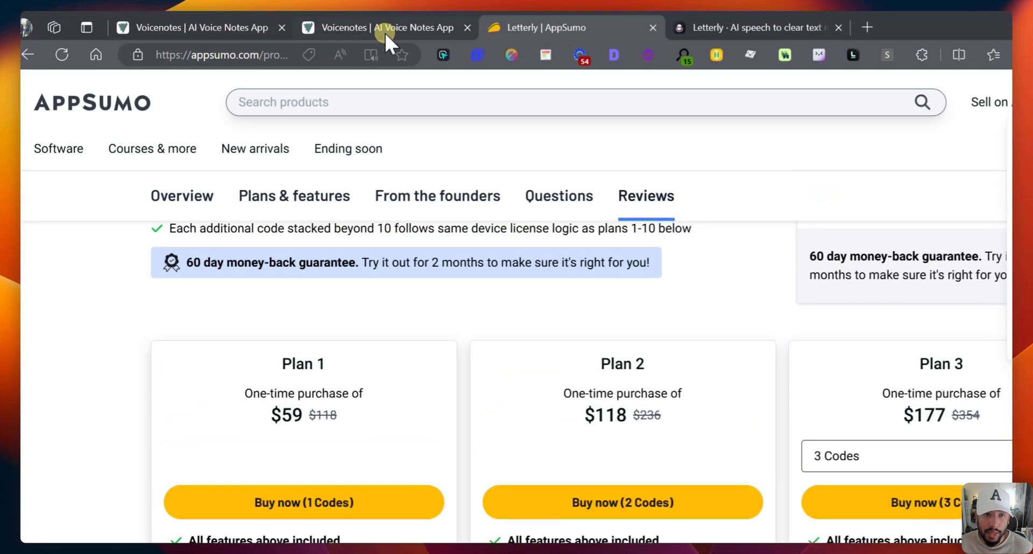
Step: Compare the Letterly plans on AppSumo with the generated content listed under the projects note in Voicenotes
{"action": "left_click", "coordinate": [387, 41]}
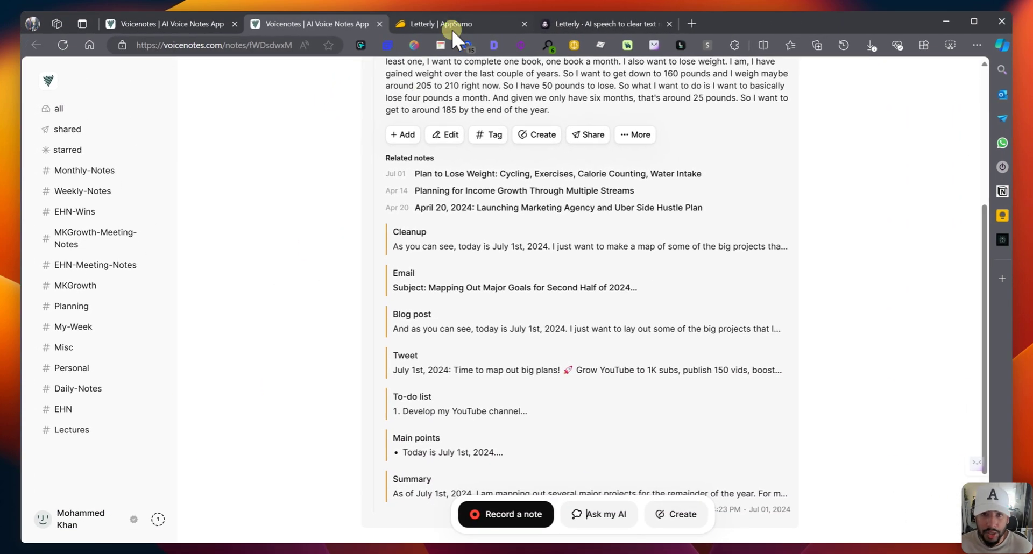
{"action": "left_click", "coordinate": [455, 18]}
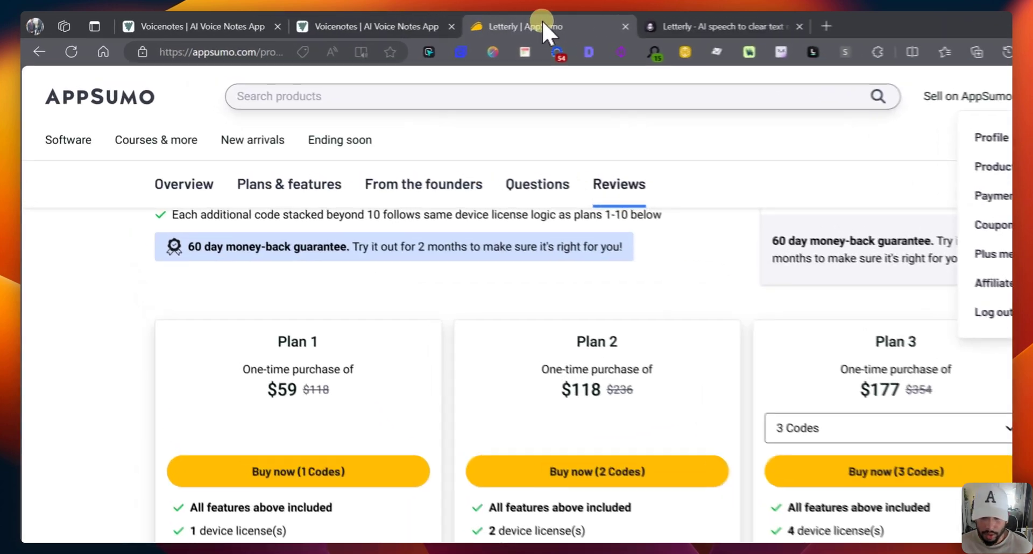
{"action": "scroll", "coordinate": [570, 430], "scroll_direction": "down", "scroll_amount": 2}
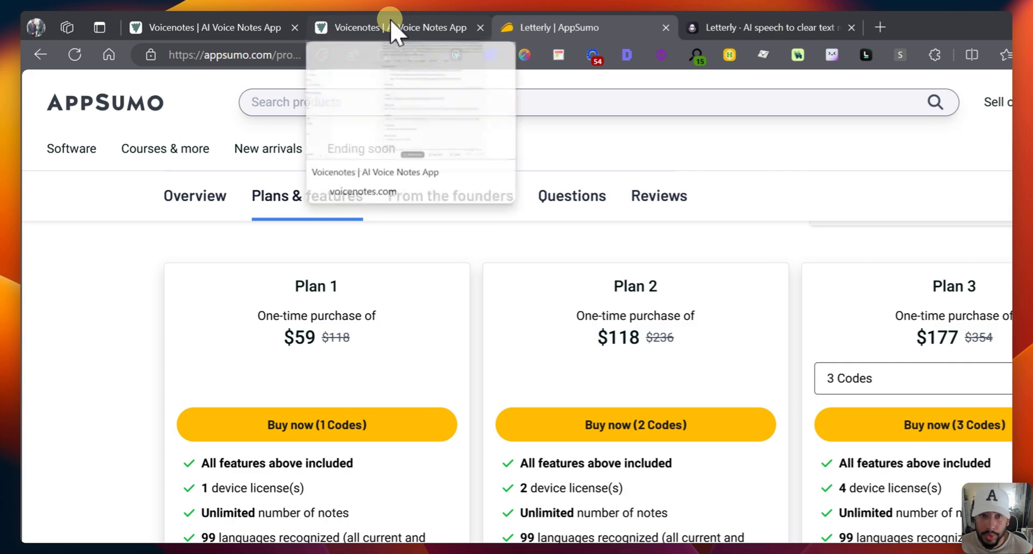
{"action": "left_click", "coordinate": [391, 22]}
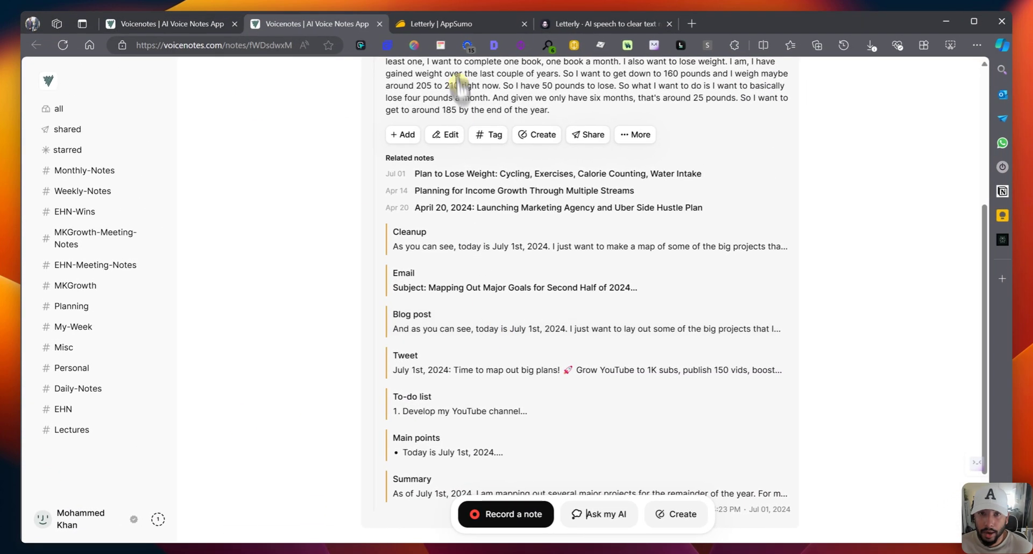
{"action": "mouse_move", "coordinate": [559, 174]}
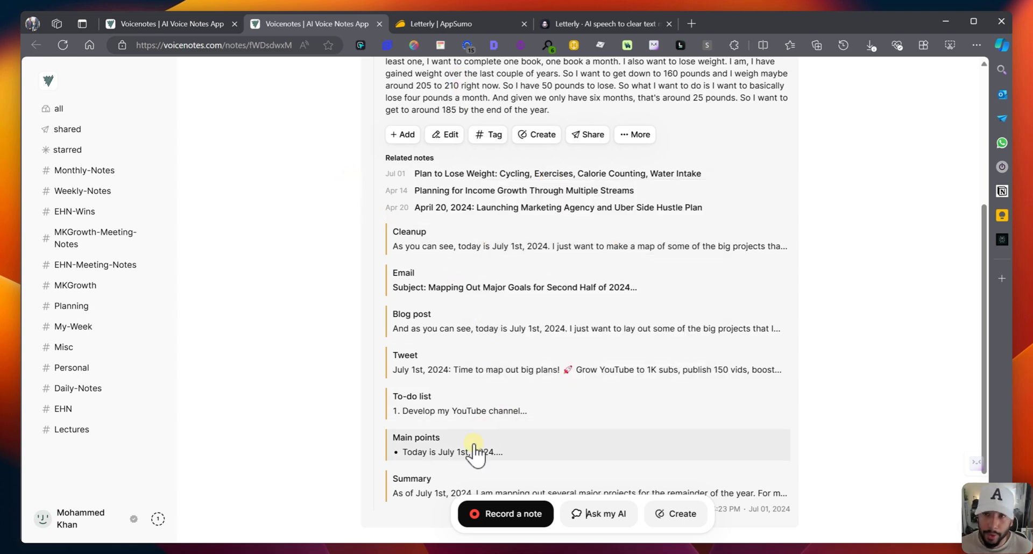
{"action": "left_click", "coordinate": [416, 451]}
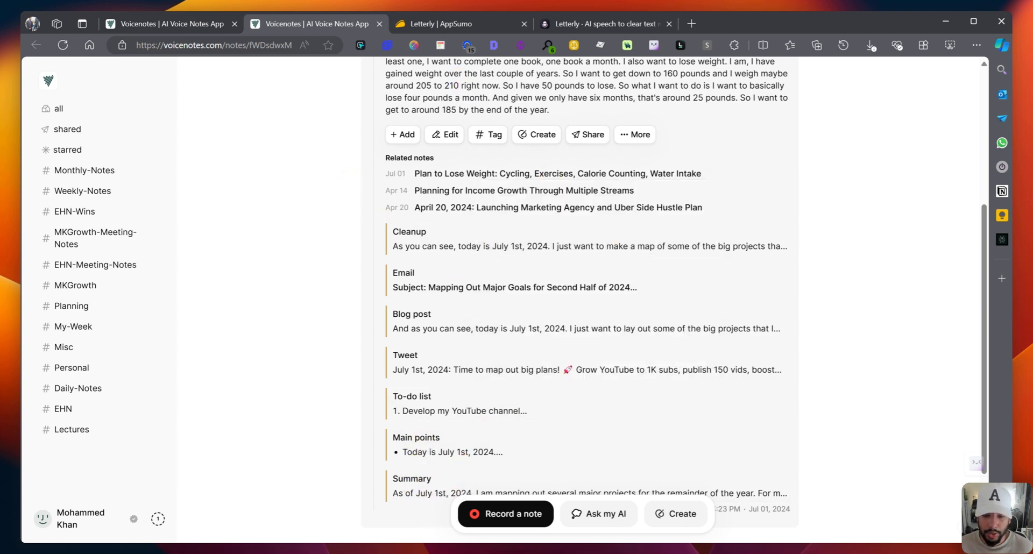